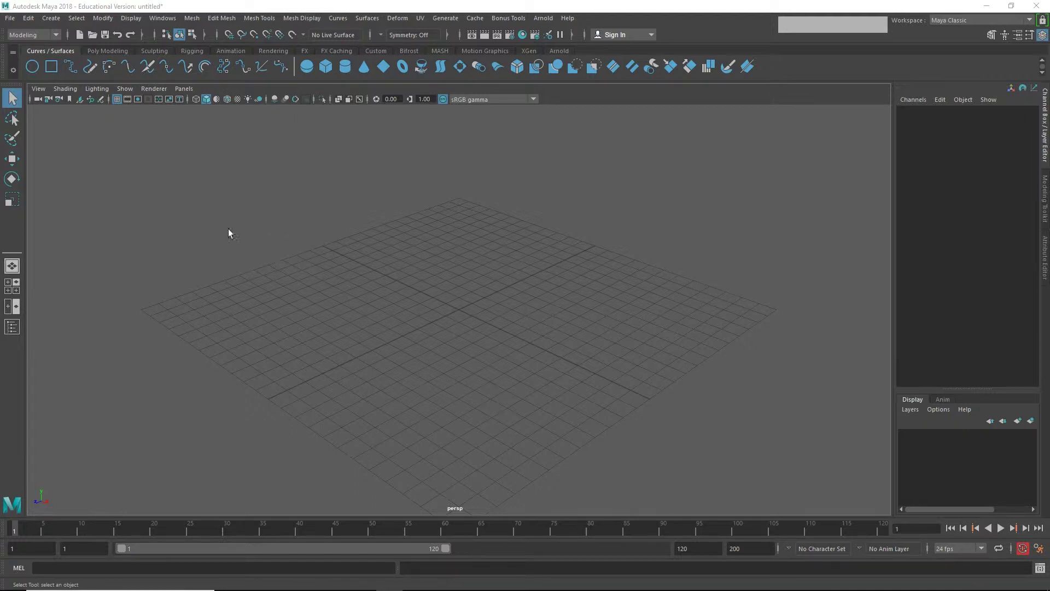
Switch the menu set to FX to expose the nParticles, Fluids, nCloth and nHair menus.
click(55, 35)
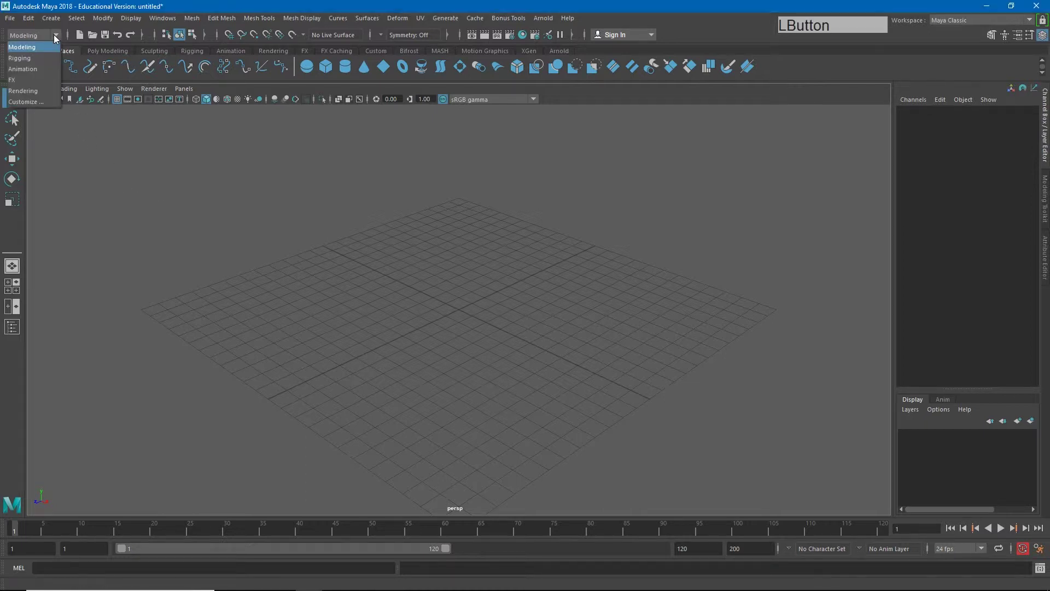
click(36, 80)
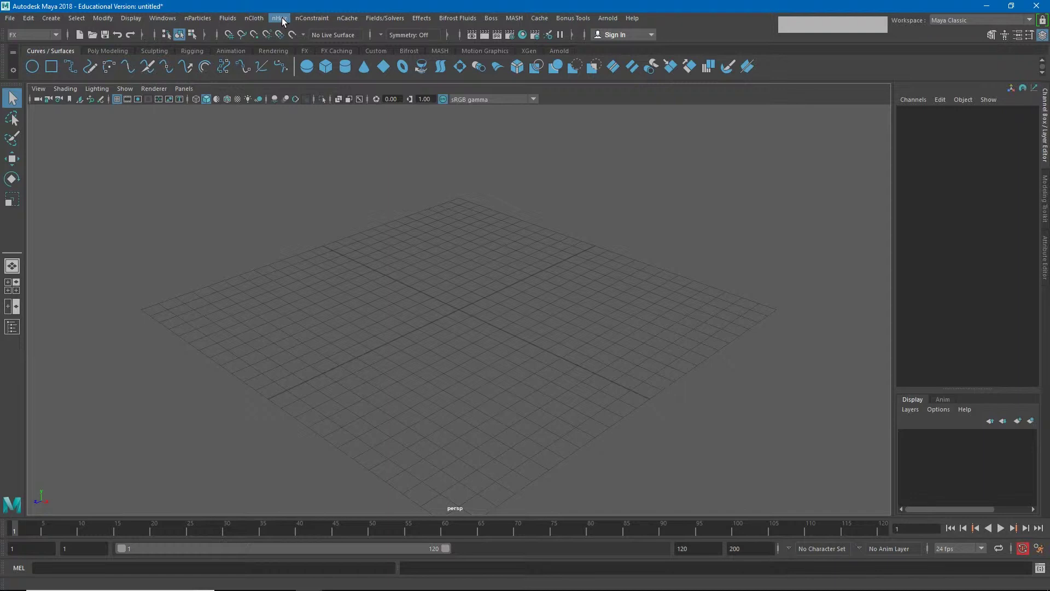
Create emitter1, an Omni nParticle emitter at the origin with a rate of 100.
click(200, 19)
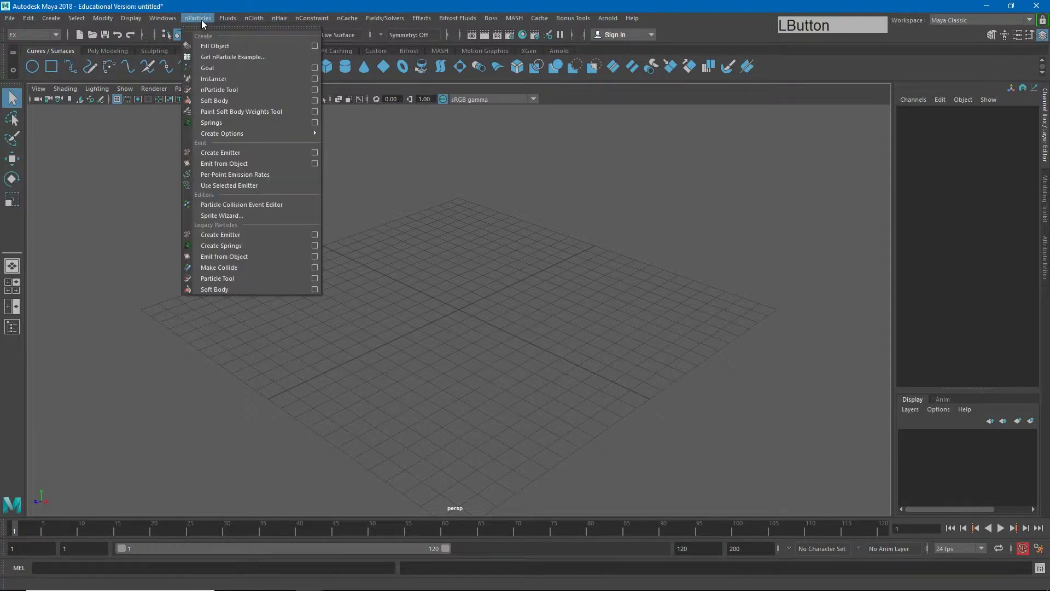
click(221, 154)
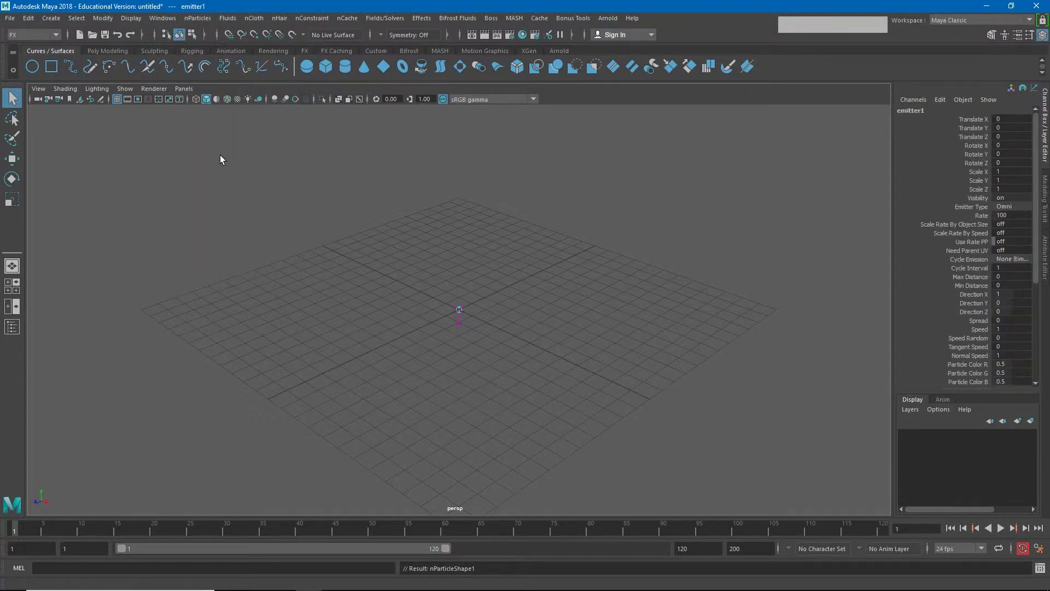
Show the Outliner and inspect emitter1, nParticle1 and nucleus1 (gravity 9.8 down Y).
click(13, 328)
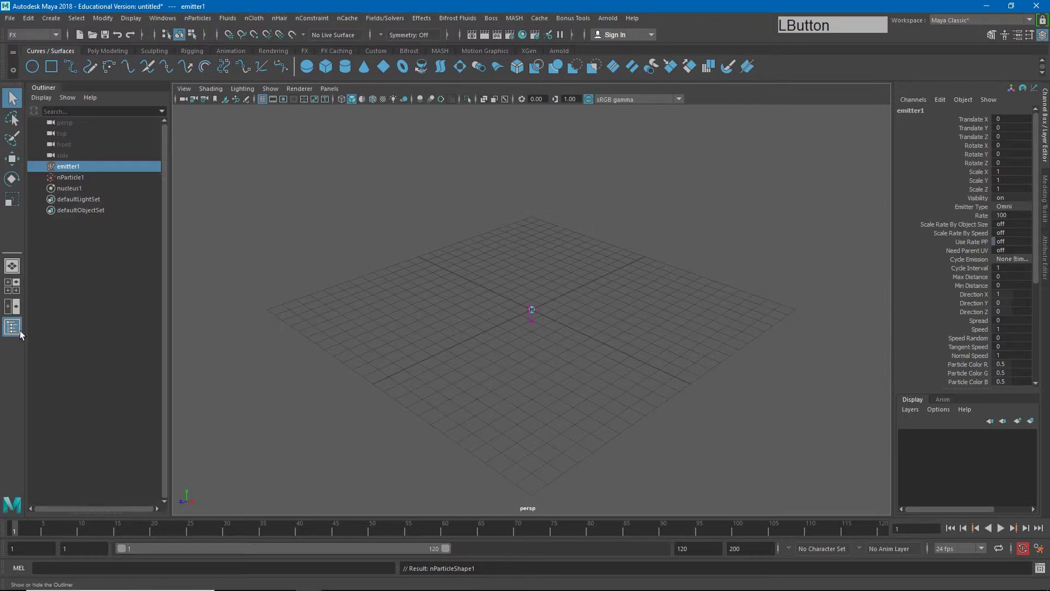
click(68, 167)
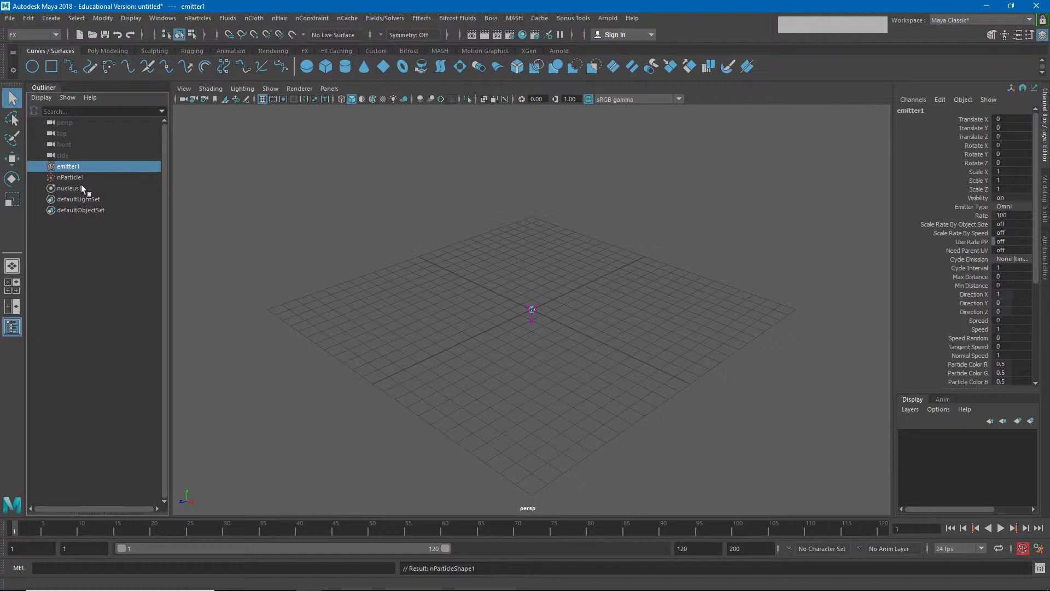
click(73, 179)
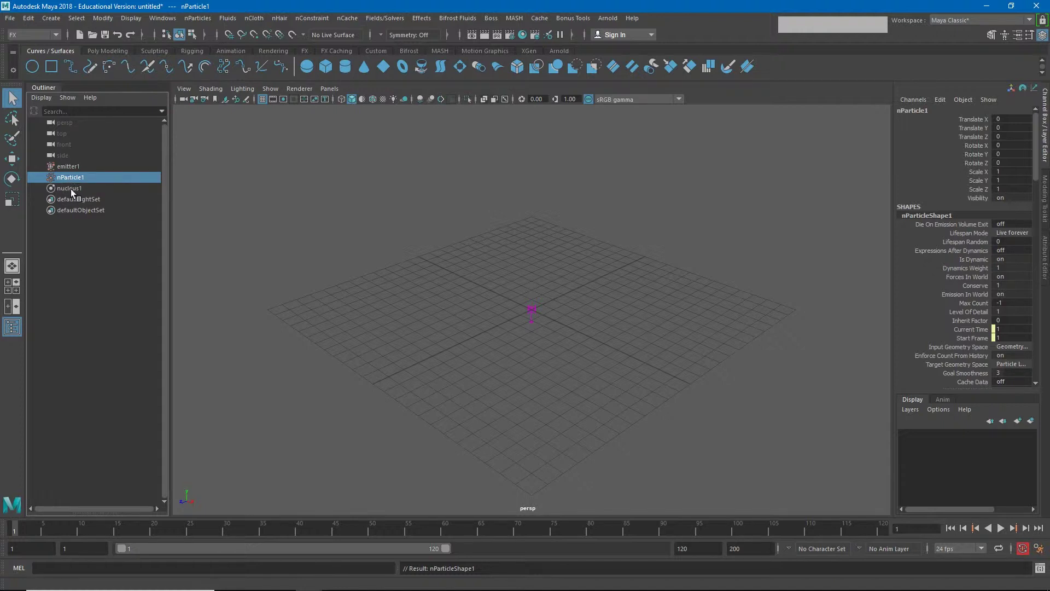
click(71, 189)
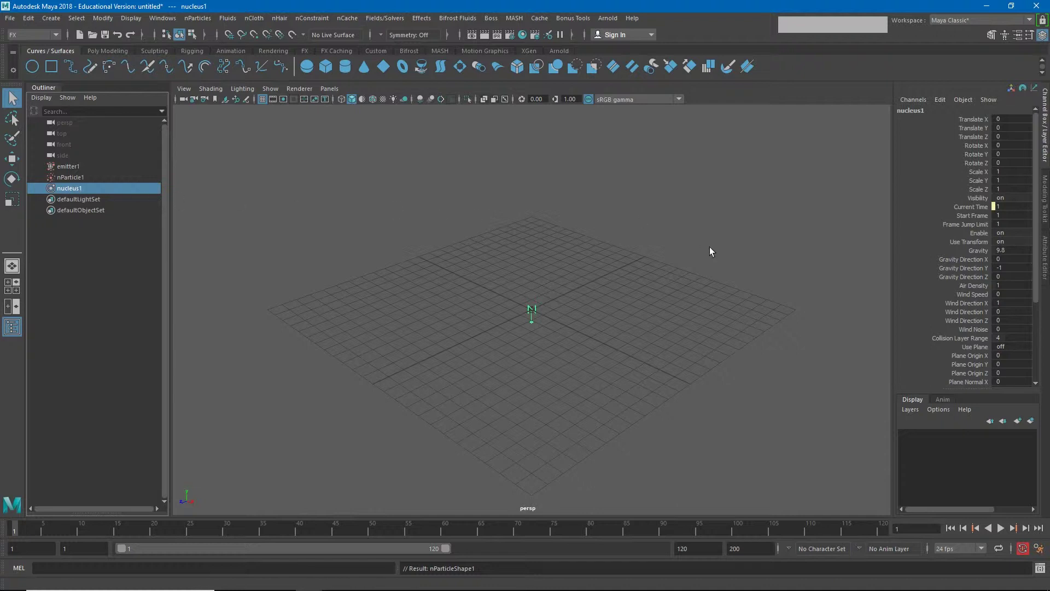
Play the simulation, frame the falling column, show nucleus1's attributes, and stop at frame 81.
click(1001, 528)
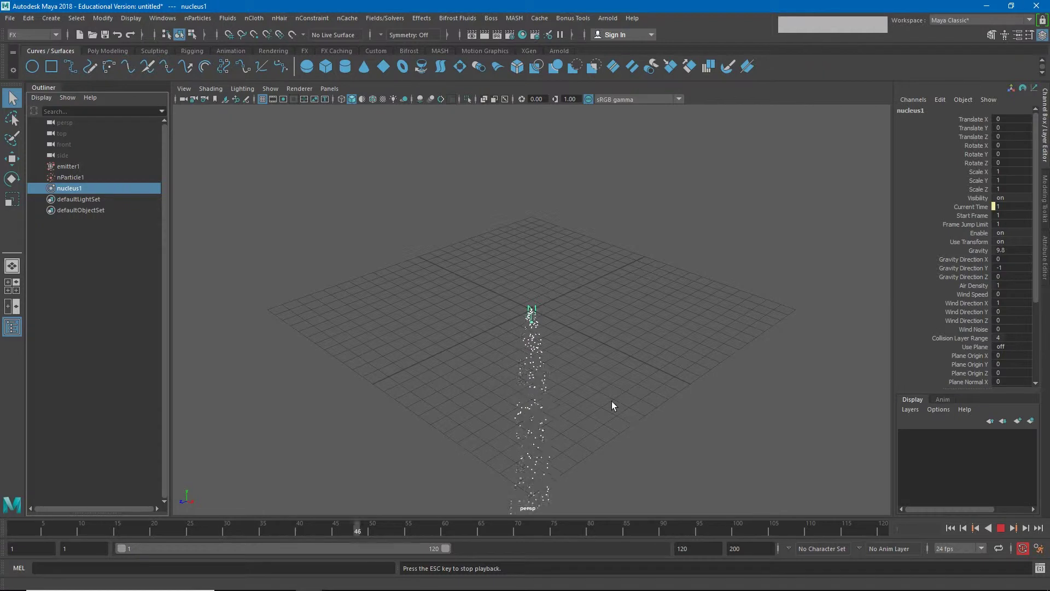
alt+middle_drag(611, 398, 599, 282)
alt+right_drag(599, 282, 684, 276)
alt+middle_drag(684, 277, 661, 373)
alt+right_drag(661, 373, 615, 307)
alt+middle_drag(615, 307, 657, 307)
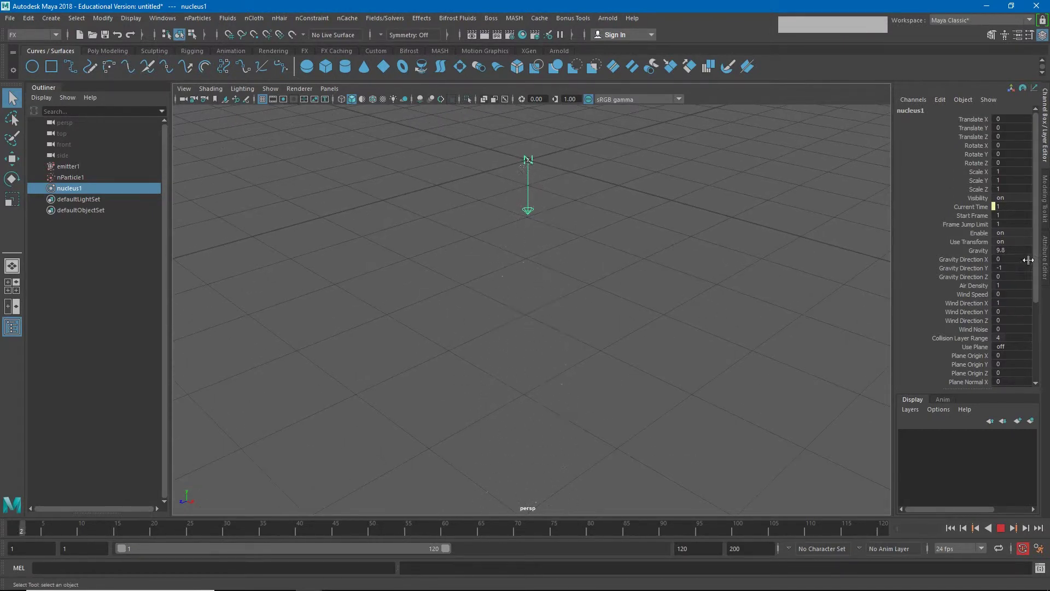
click(1045, 262)
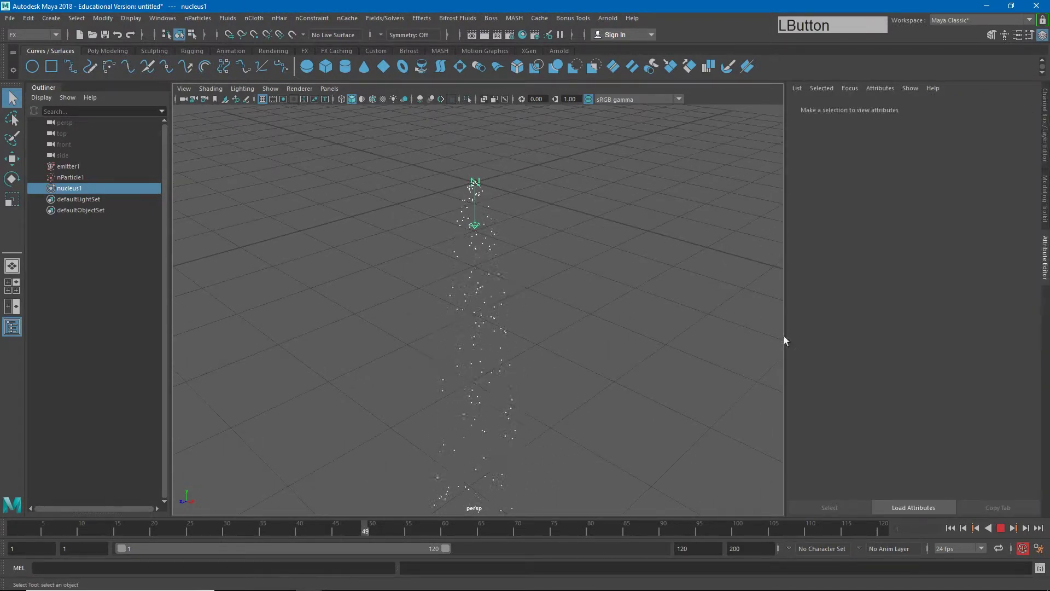
click(1001, 528)
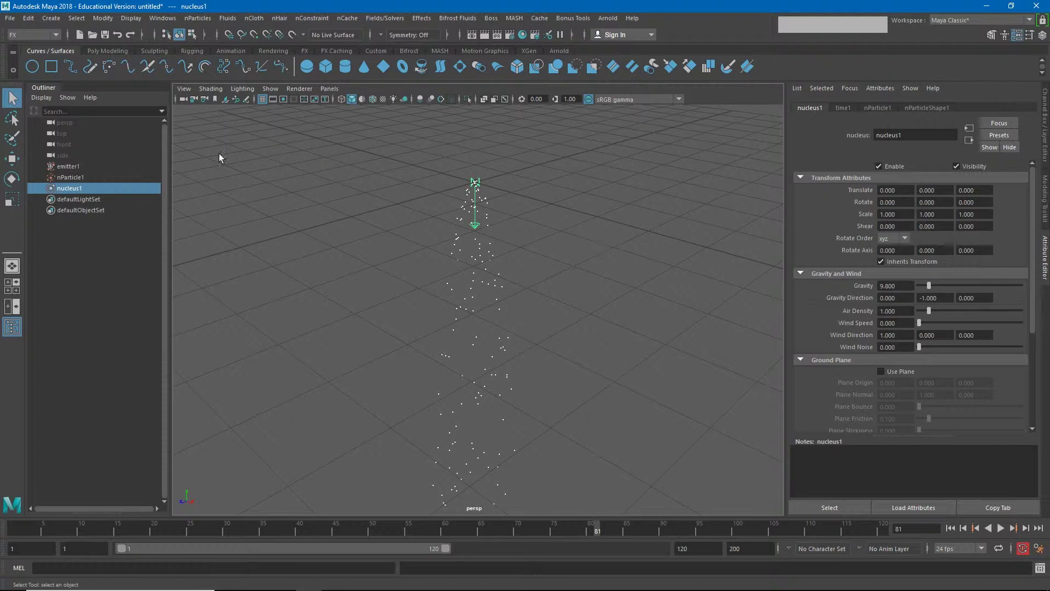
click(904, 286)
text(0)
key(Return)
click(950, 528)
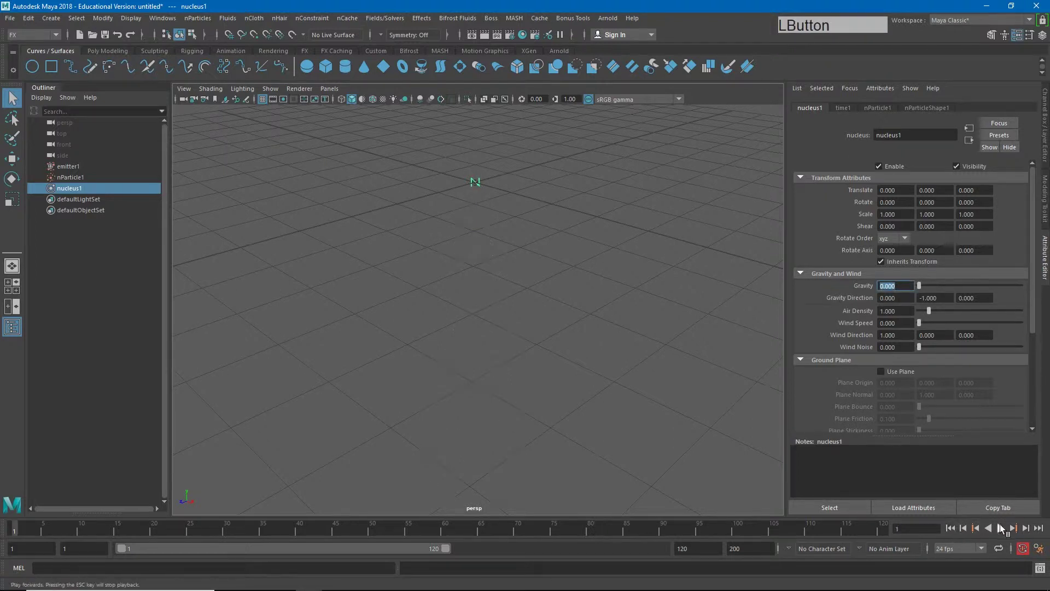
click(1001, 528)
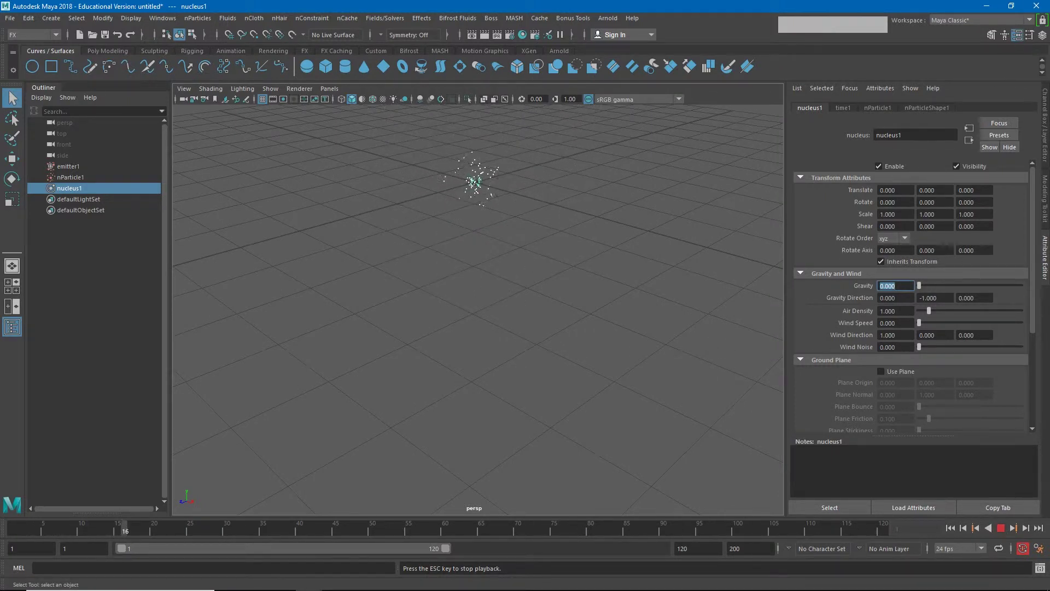
click(899, 286)
drag(900, 286, 844, 290)
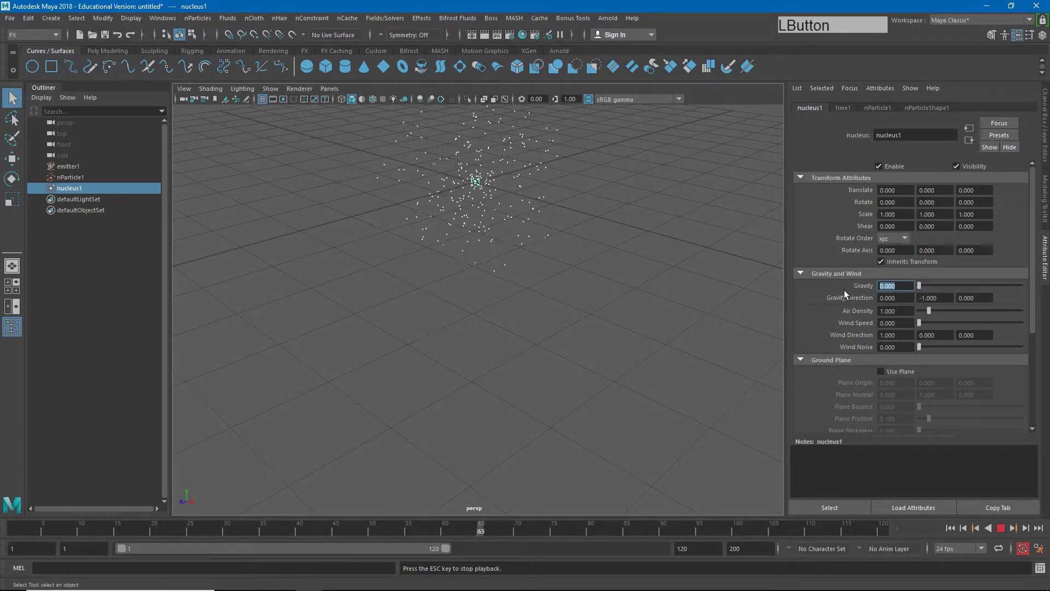
text(9.8)
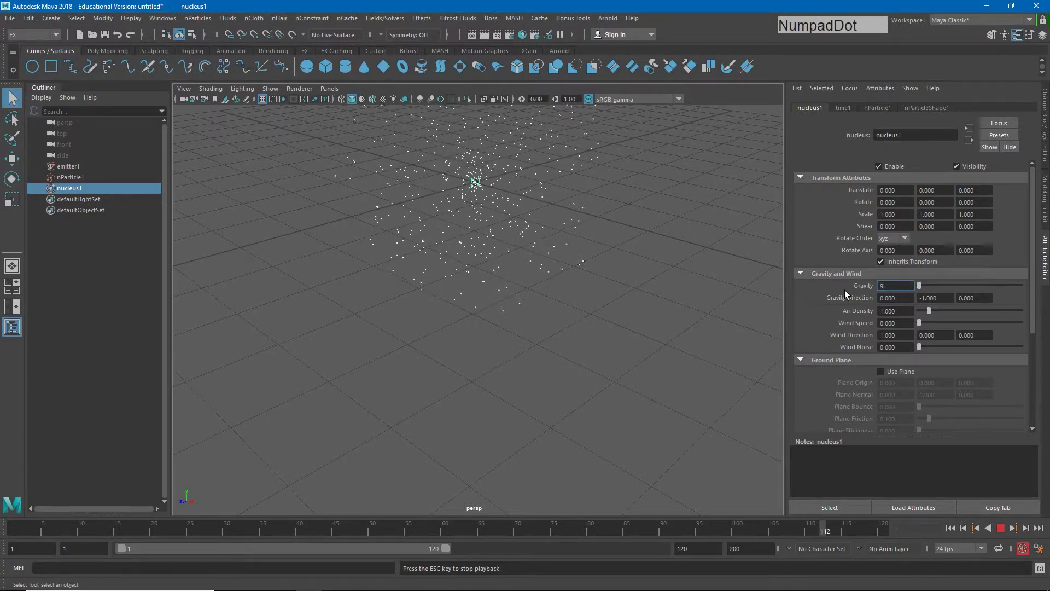
key(Return)
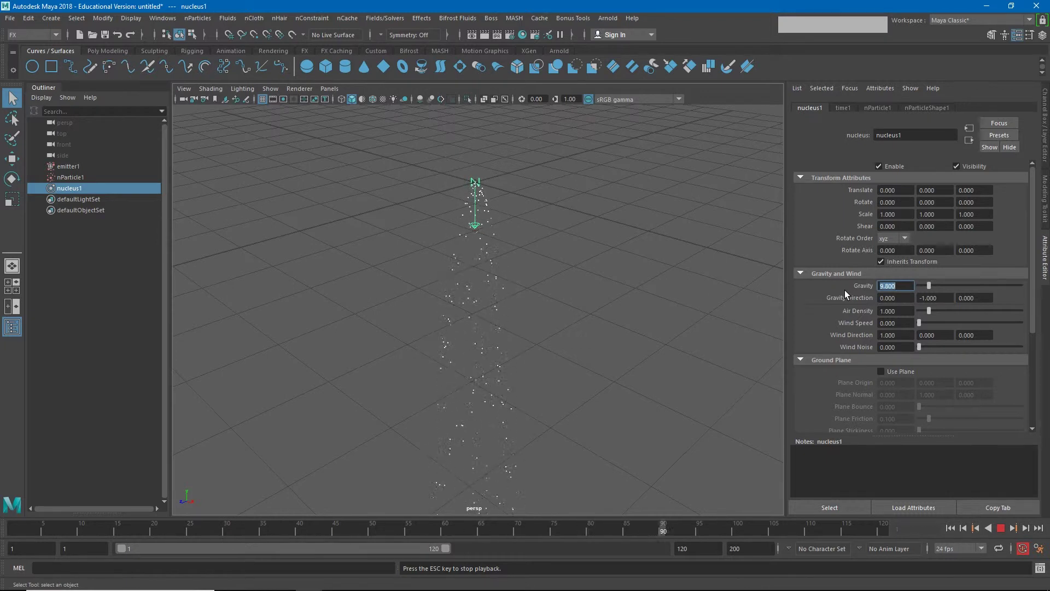
click(1000, 528)
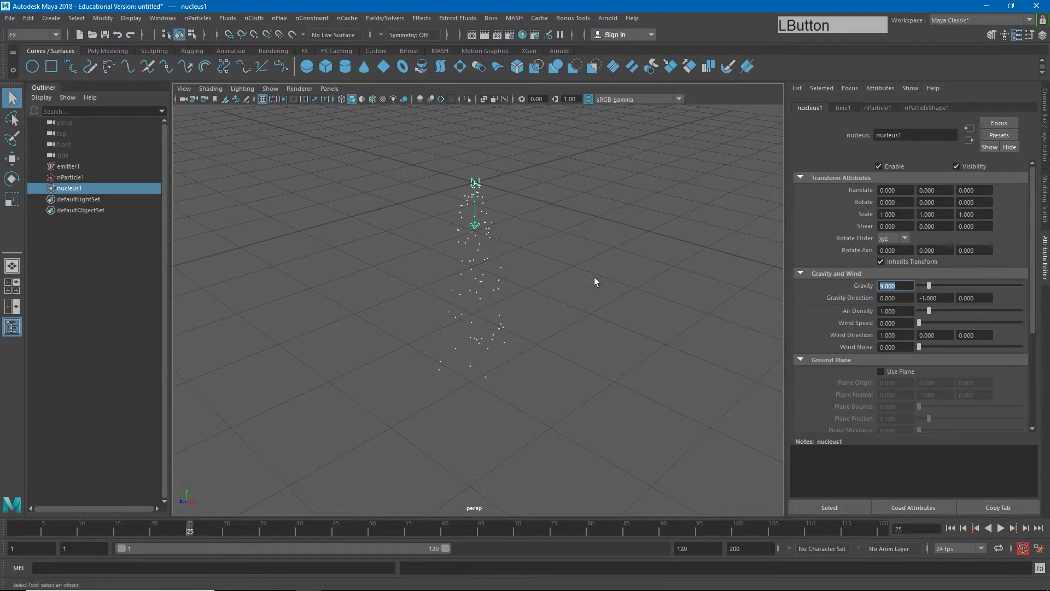
click(950, 528)
click(1000, 527)
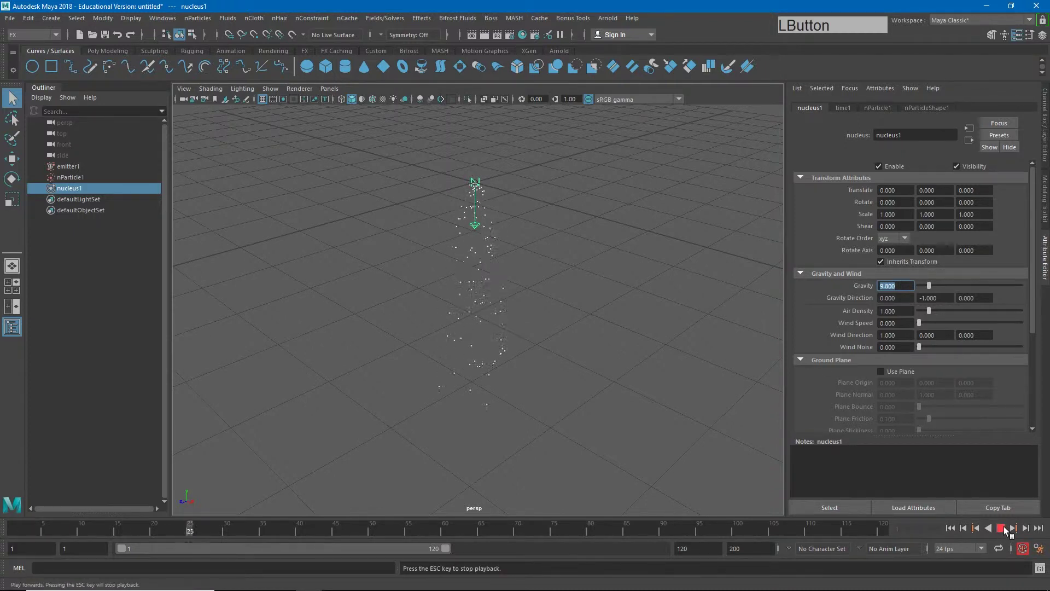
click(1000, 528)
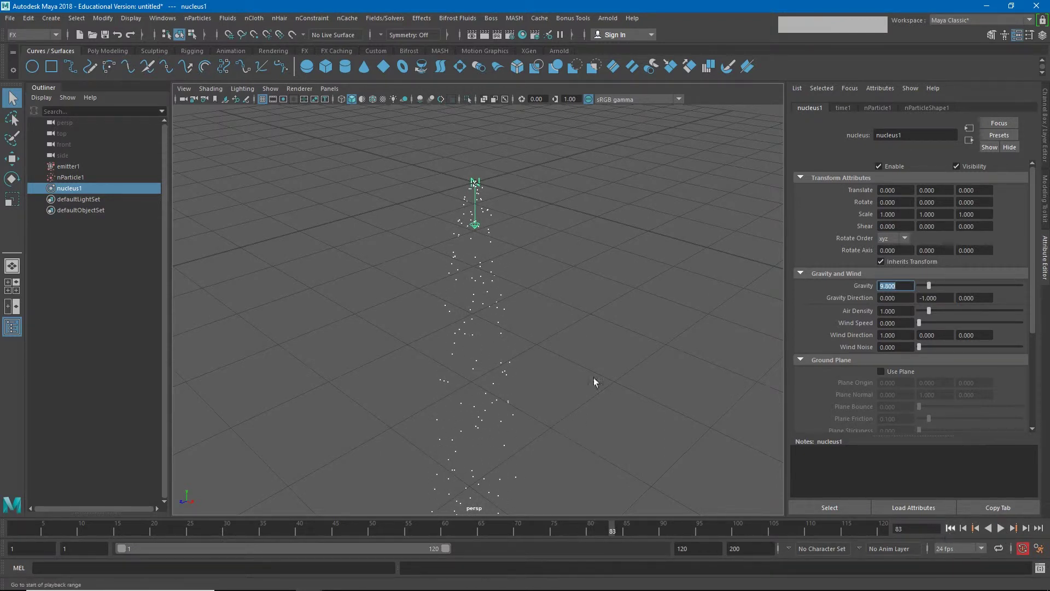
Set emitter1's rate to 1000 particles per second and replay from the start.
click(334, 222)
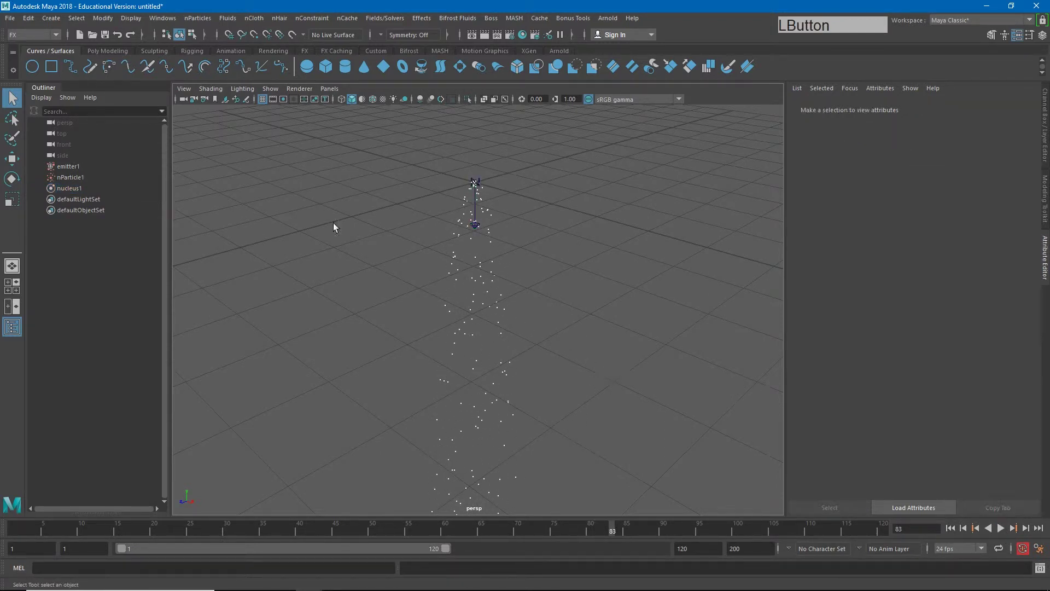
click(74, 166)
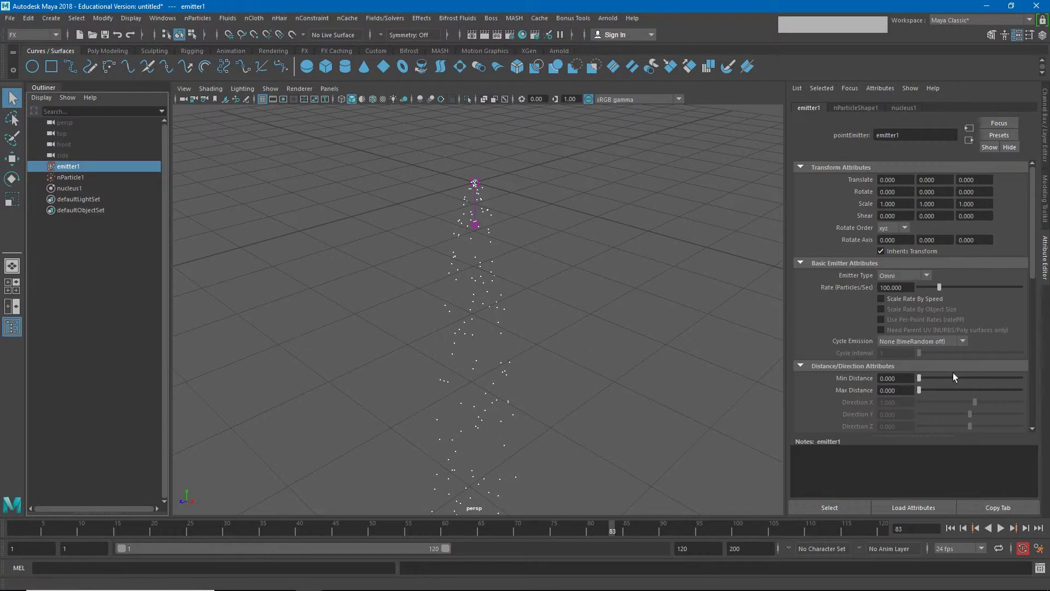
click(891, 288)
text(0)
key(Return)
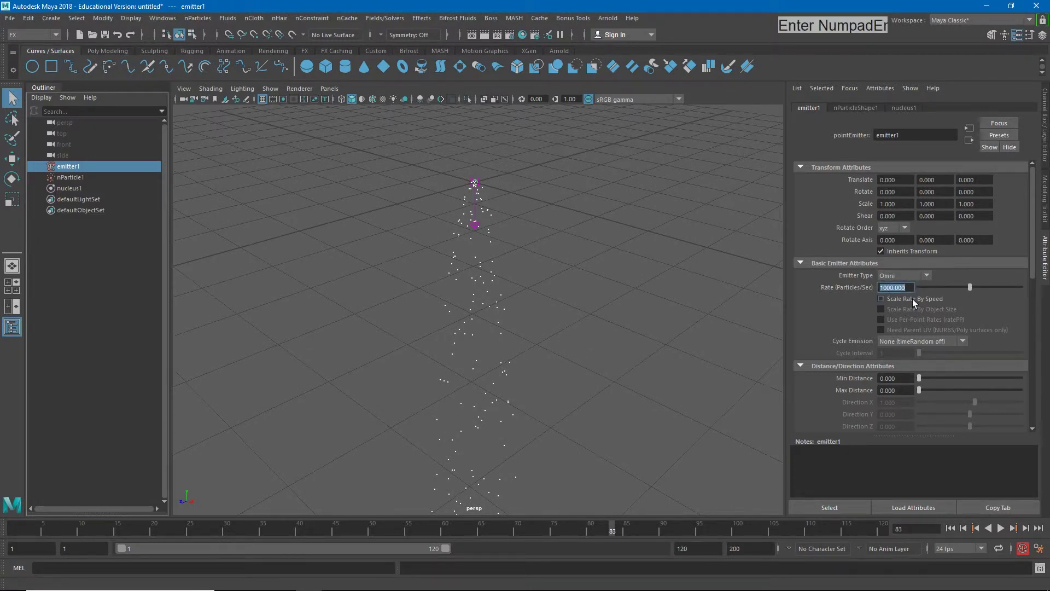
click(951, 528)
click(1001, 529)
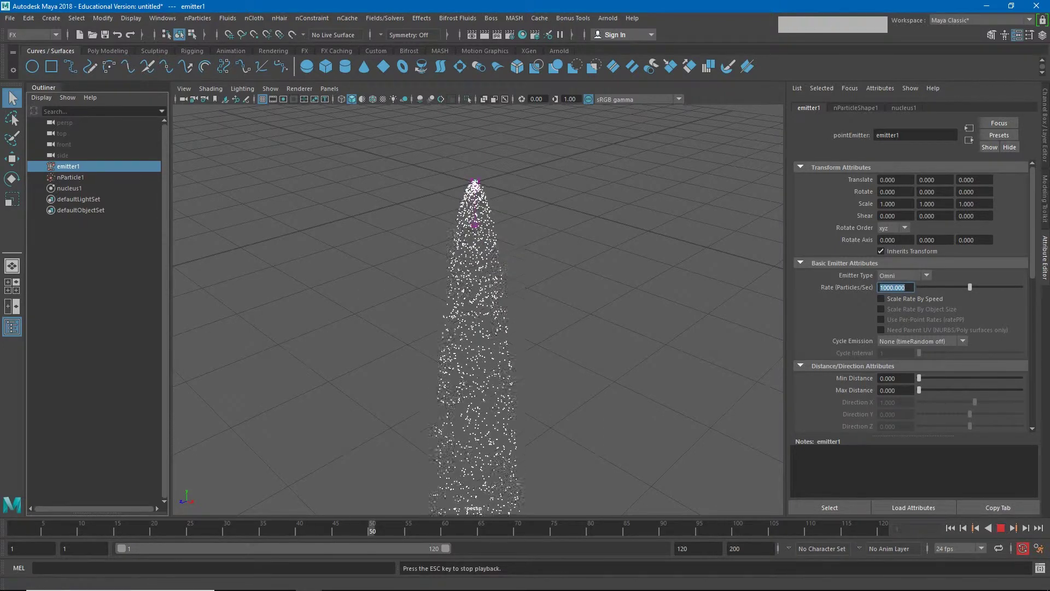
Raise emitter1's rate to 10000 particles per second and stop playback.
click(896, 288)
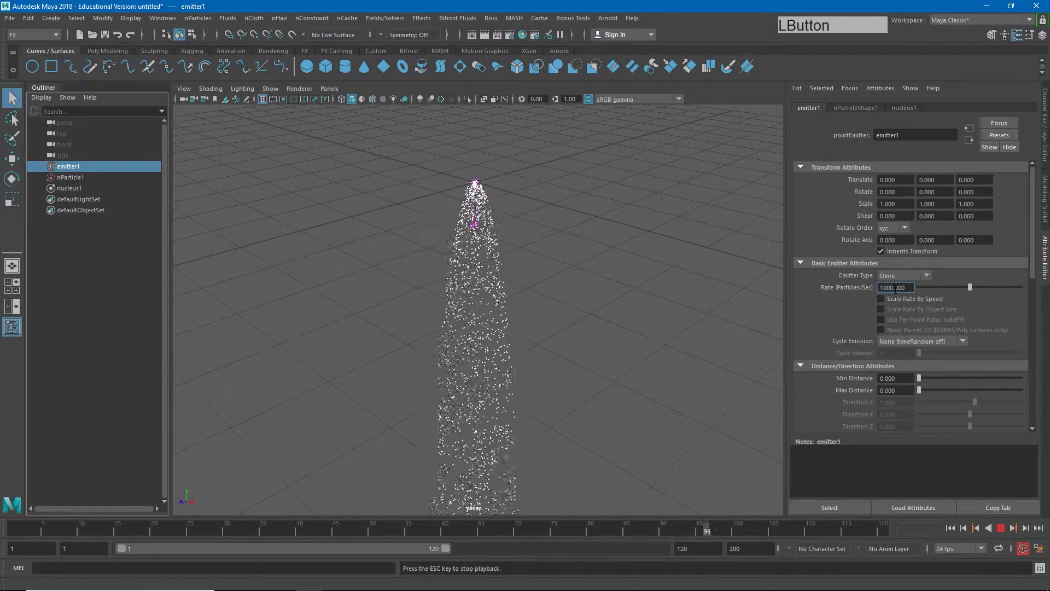
text(0)
key(Return)
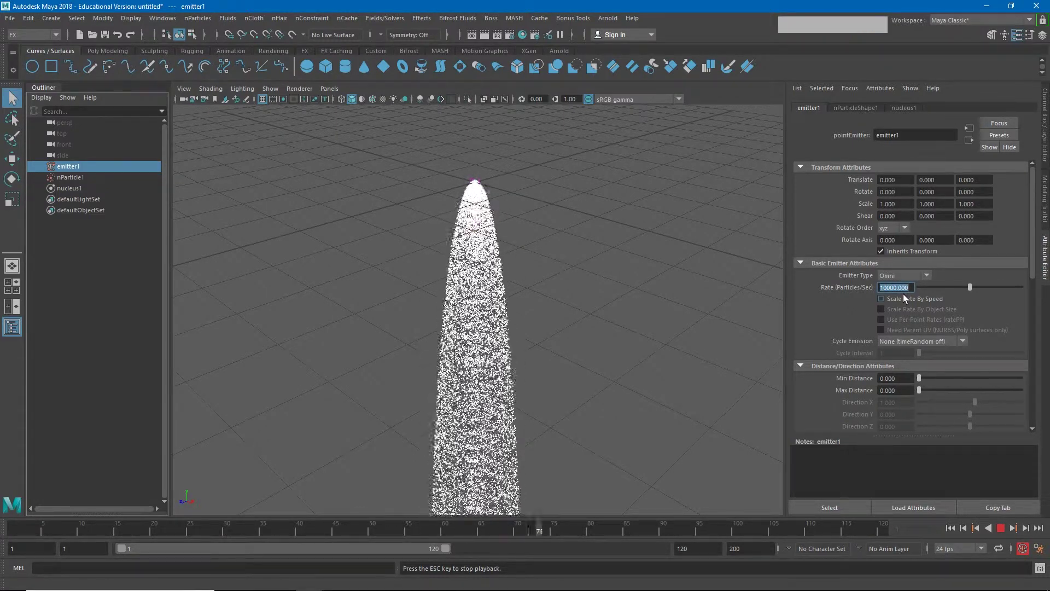
key(Escape)
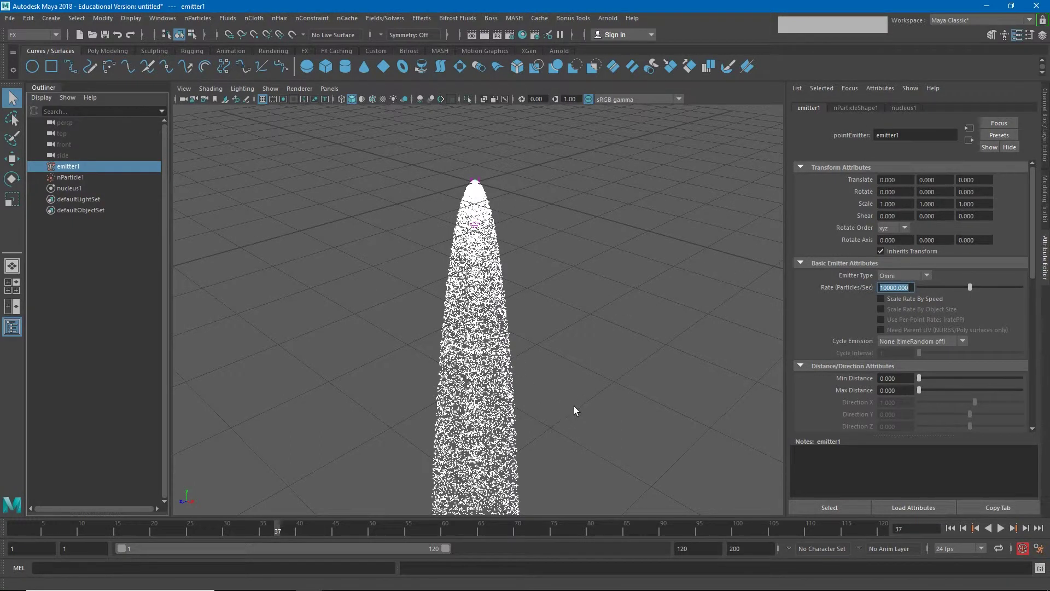
Set the playback speed to Play Every Frame, Free.
right_click(596, 532)
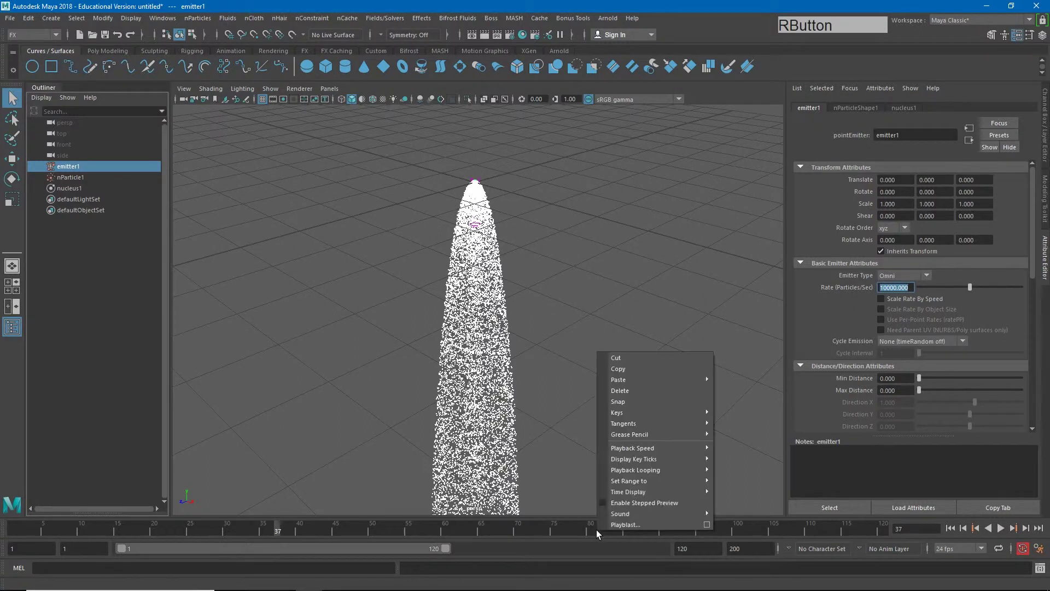
mouse_move(623, 448)
mouse_move(661, 448)
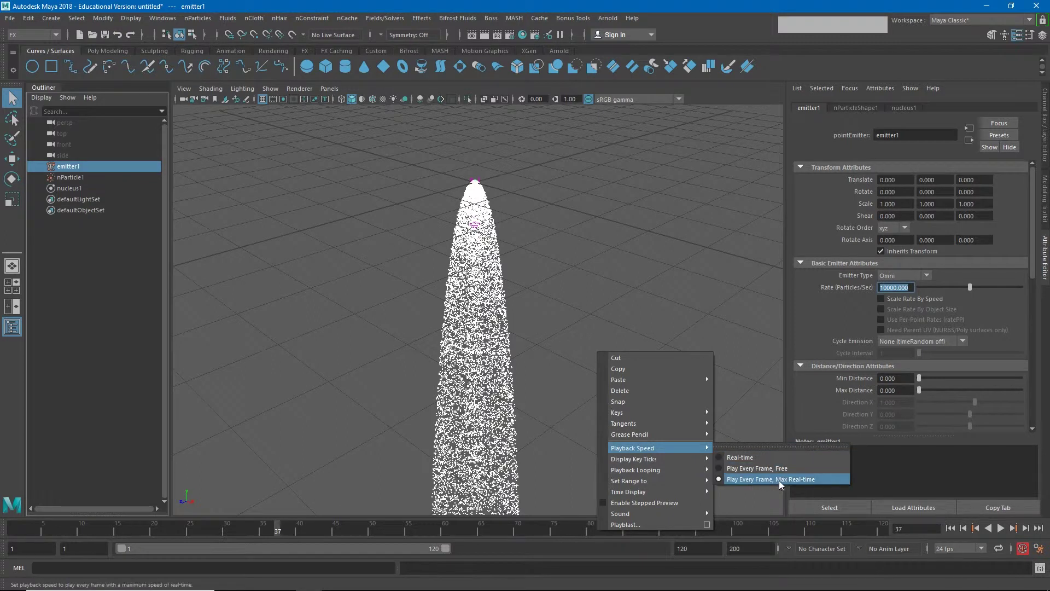
click(744, 469)
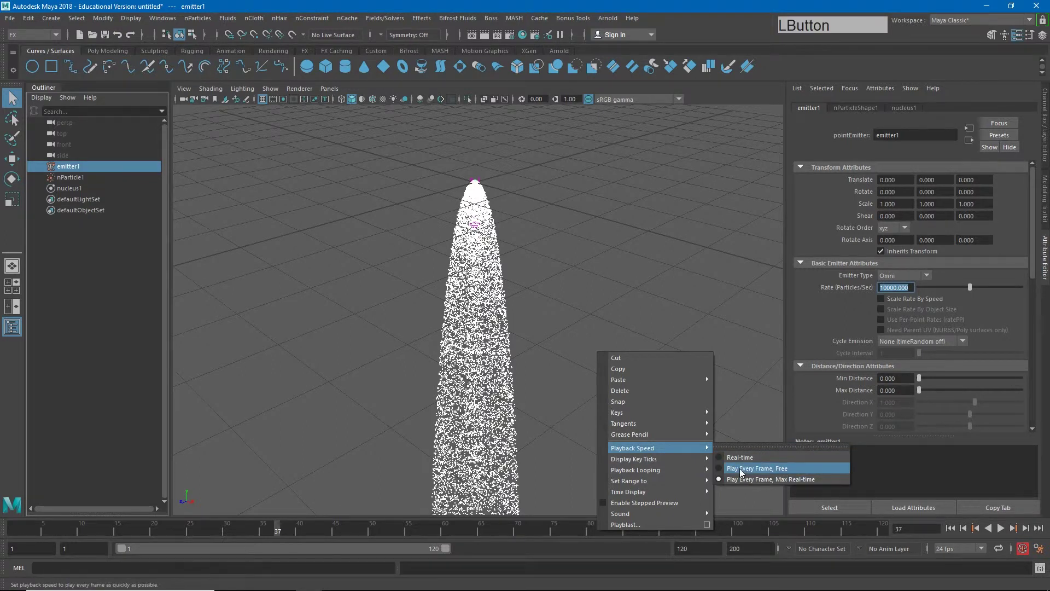
Replay the dense simulation from frame 1 and stop at frame 97.
click(950, 529)
click(1001, 529)
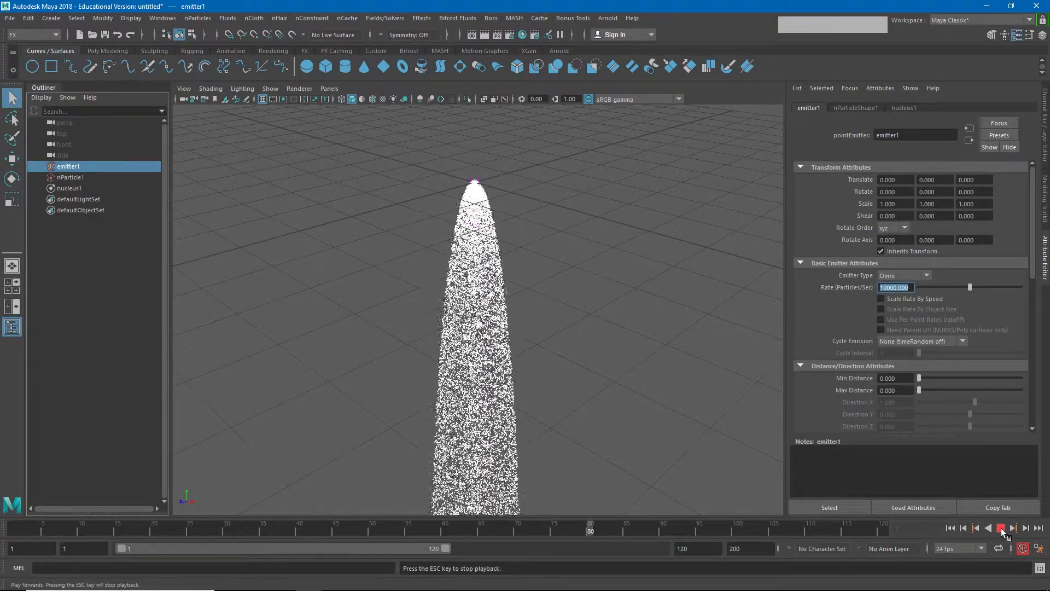
click(1001, 529)
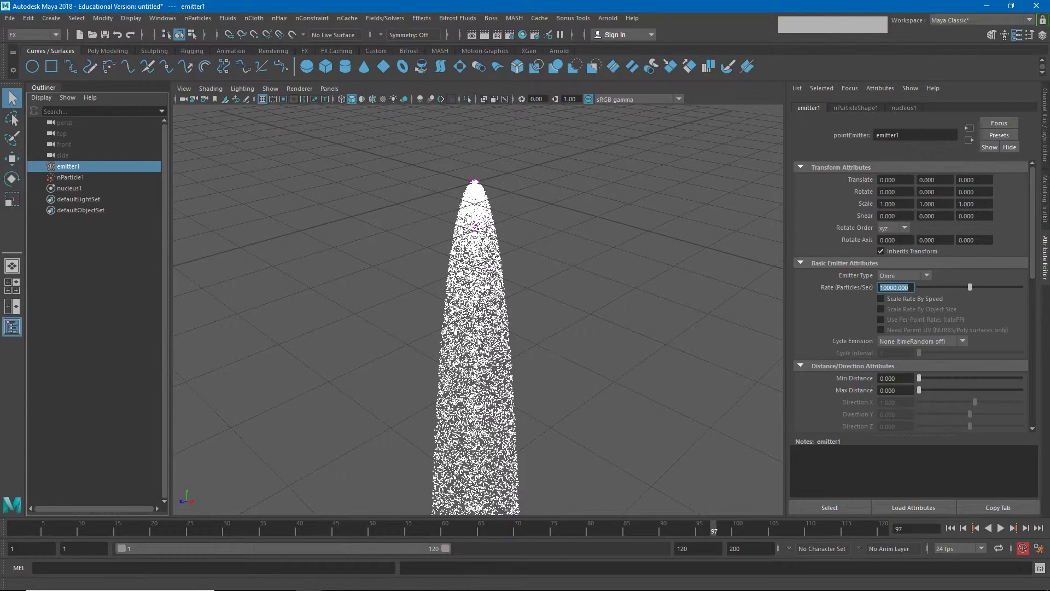
Set the playback speed to real-time.
right_click(712, 529)
mouse_move(735, 450)
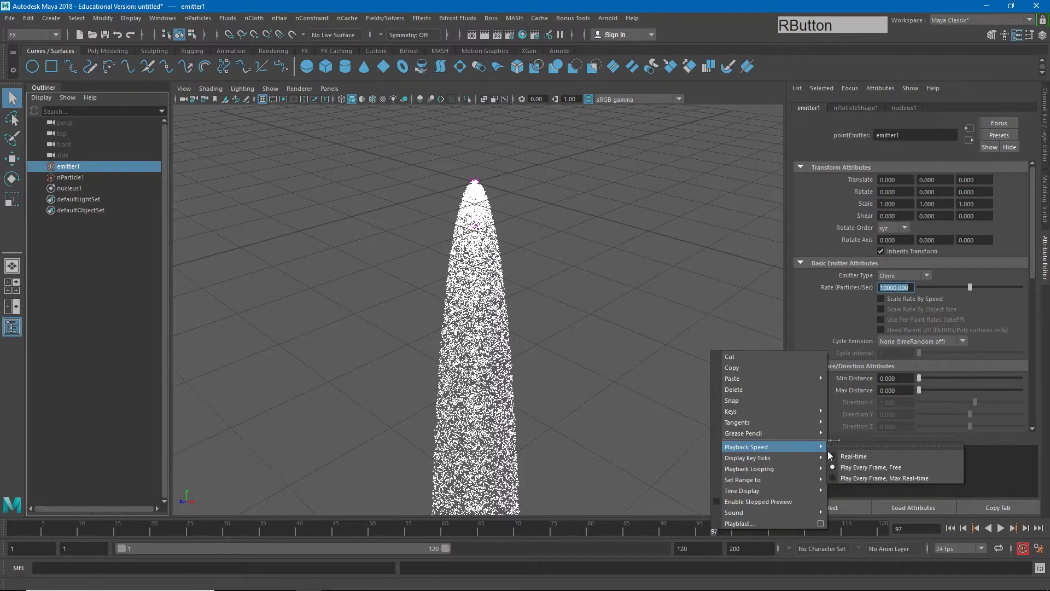
click(850, 456)
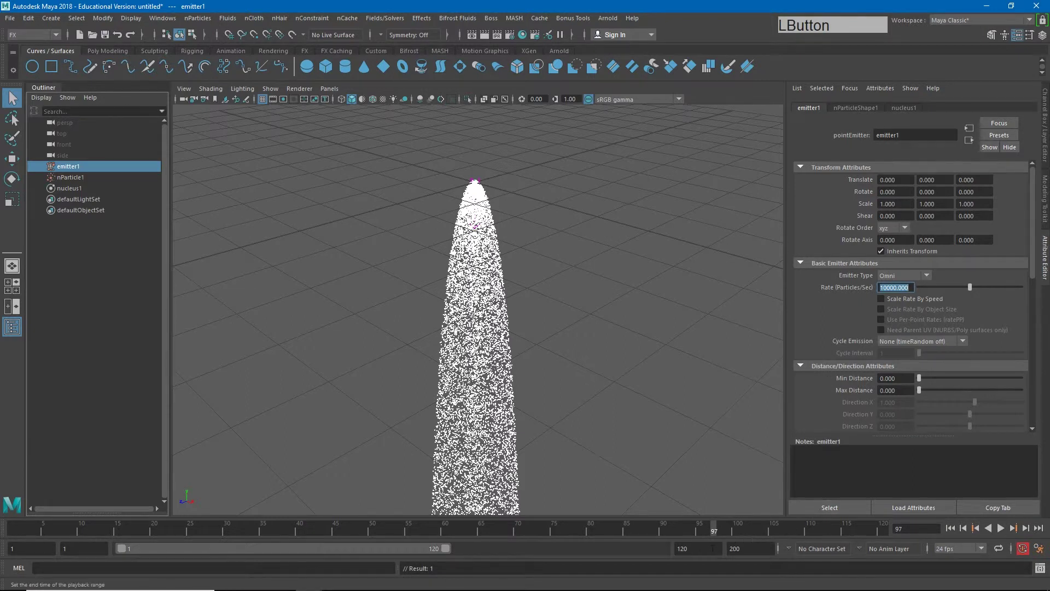
Extend the animation end time to 1000 and replay from frame 1, stopping at 171.
click(692, 548)
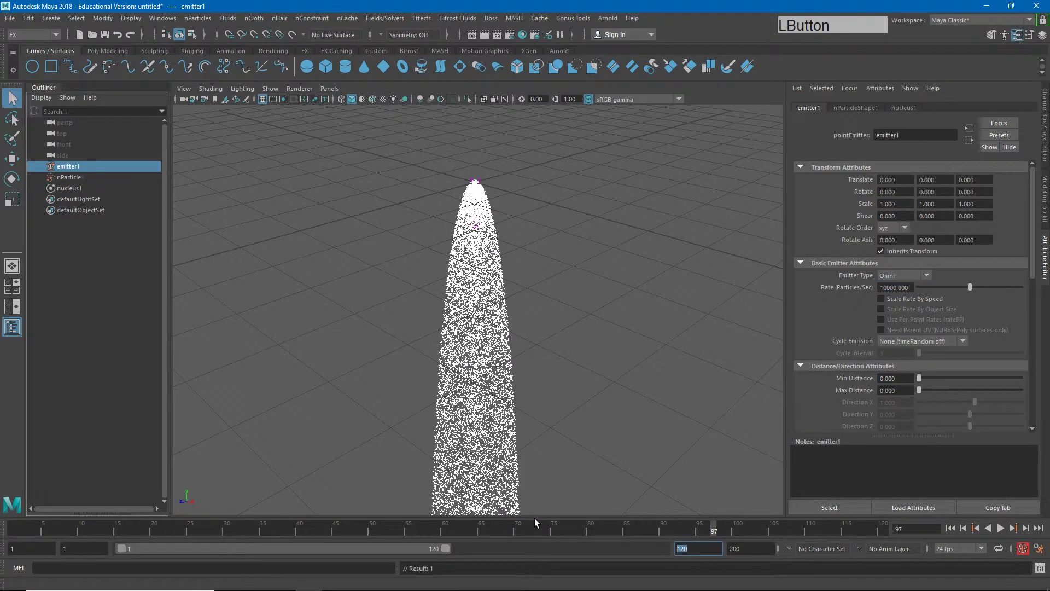
text(1000)
key(Return)
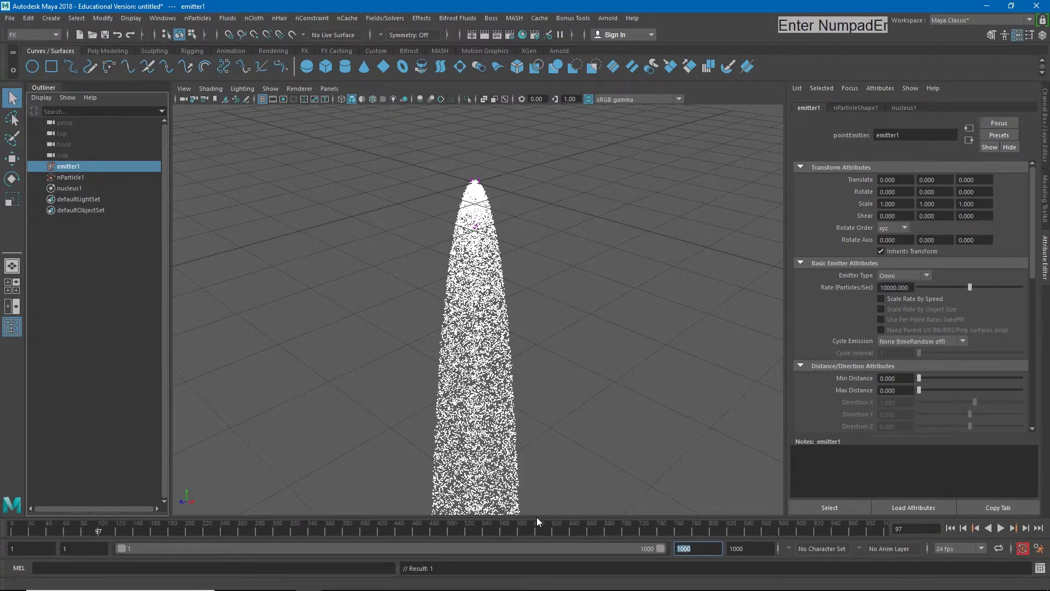
click(950, 528)
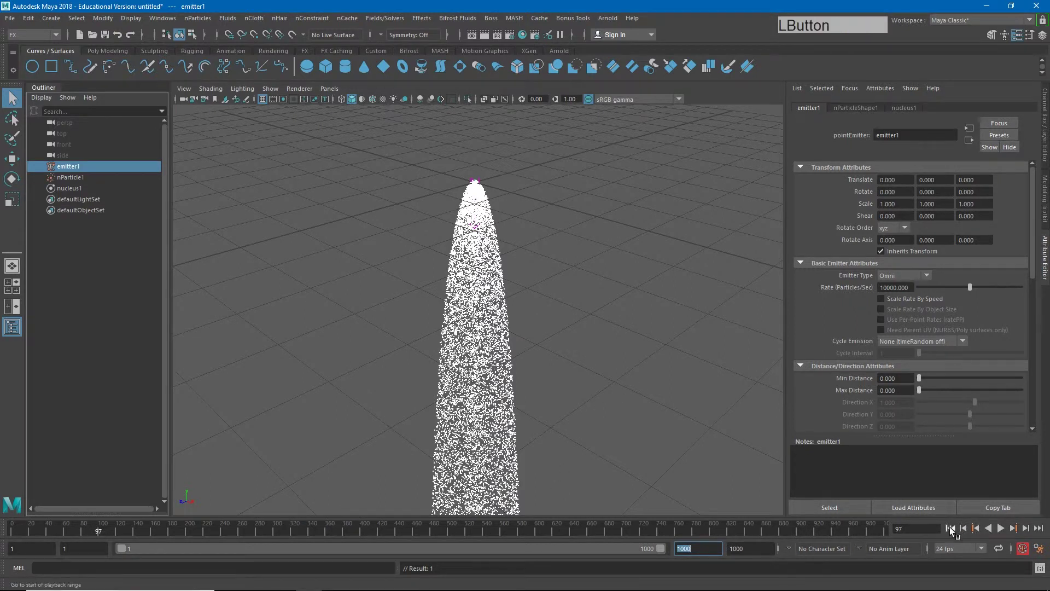
click(1001, 529)
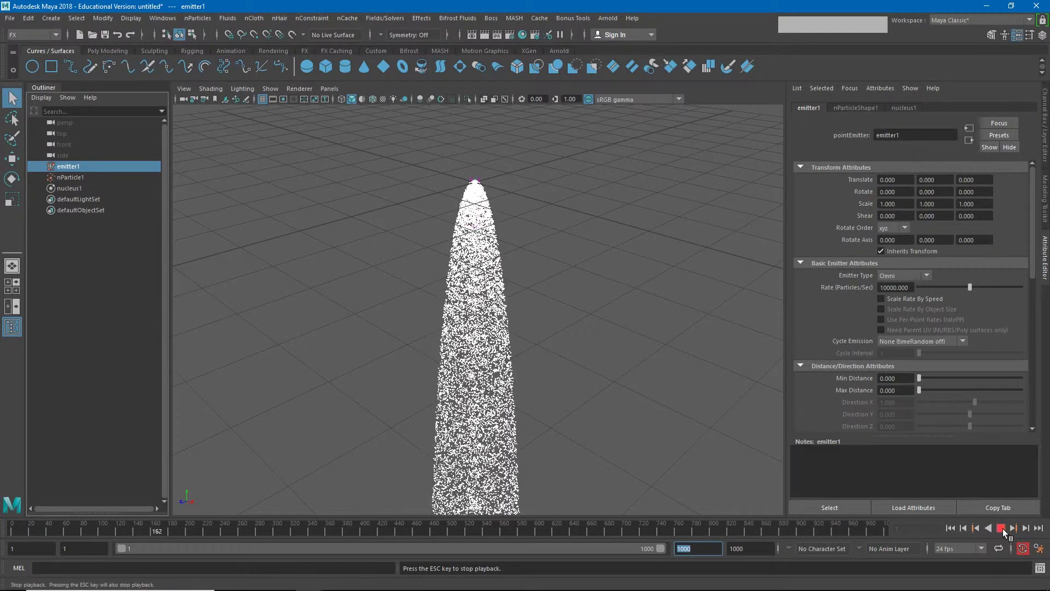
click(1002, 529)
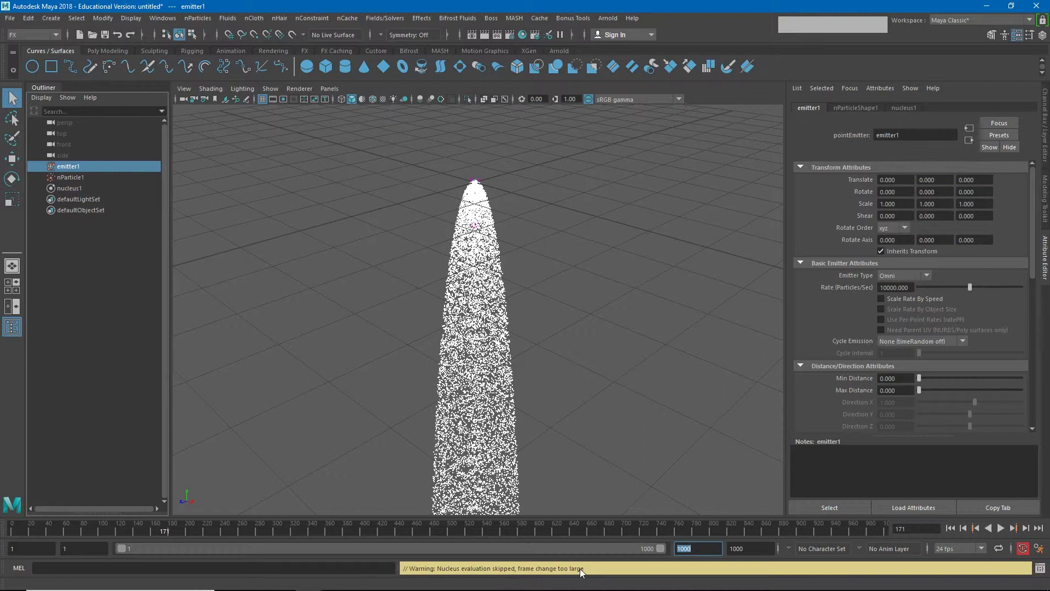
Set playback speed to Play Every Frame, Max Real-time.
right_click(552, 529)
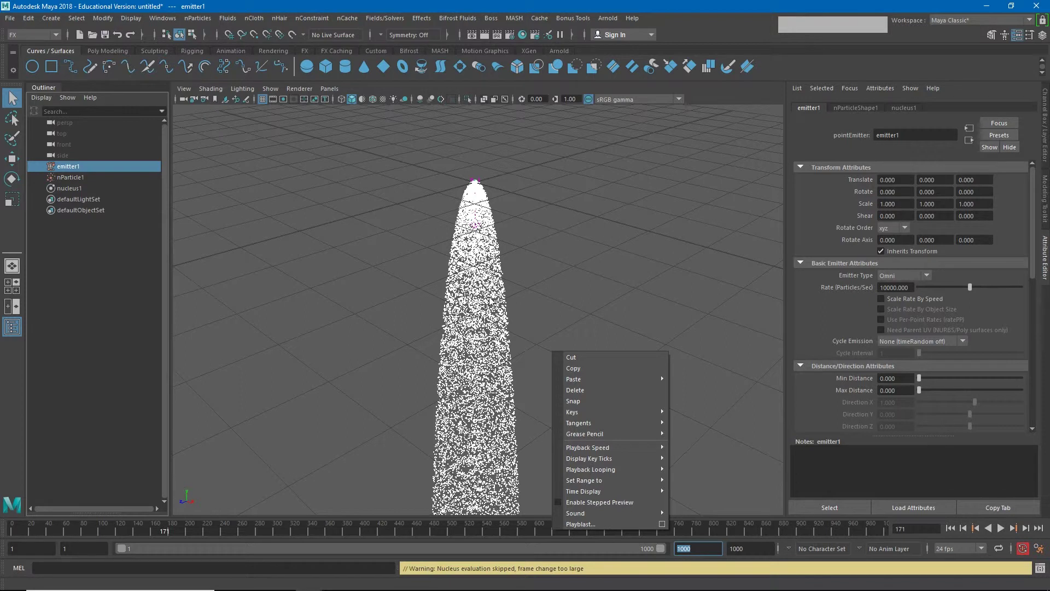
mouse_move(612, 448)
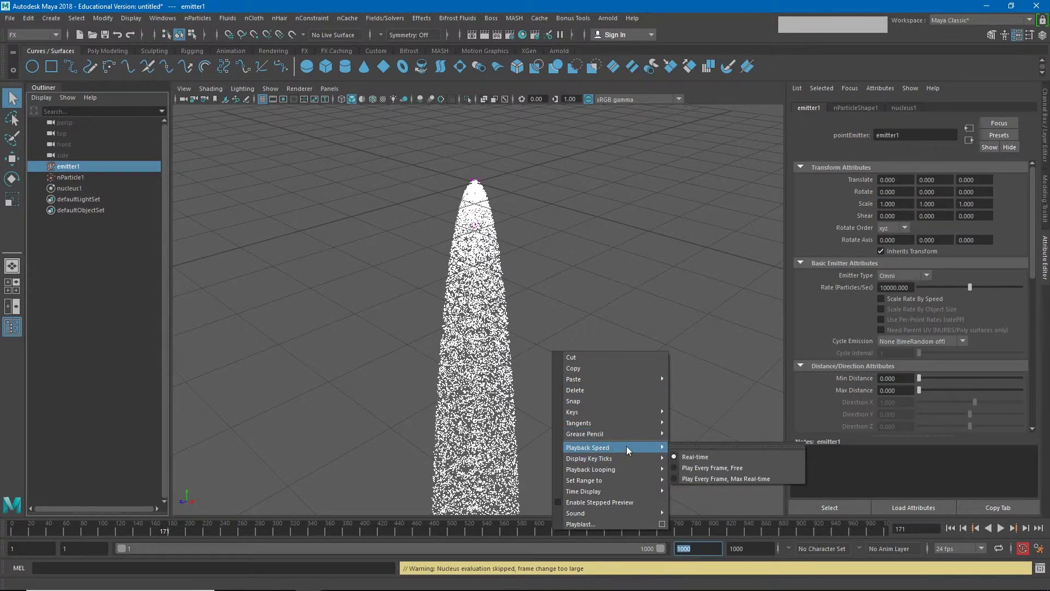
click(698, 478)
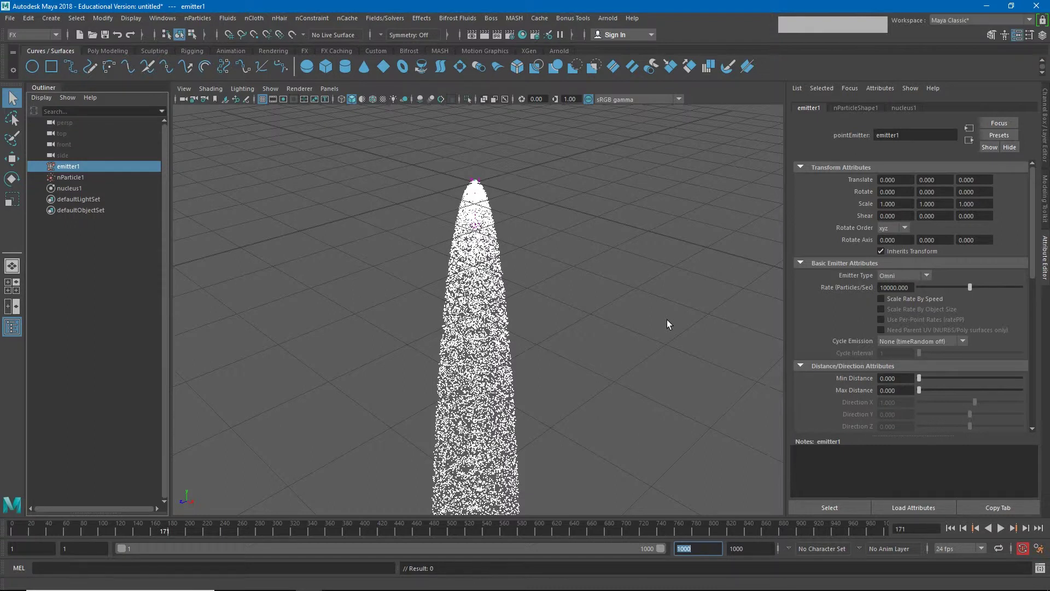
right_click(638, 523)
mouse_move(698, 446)
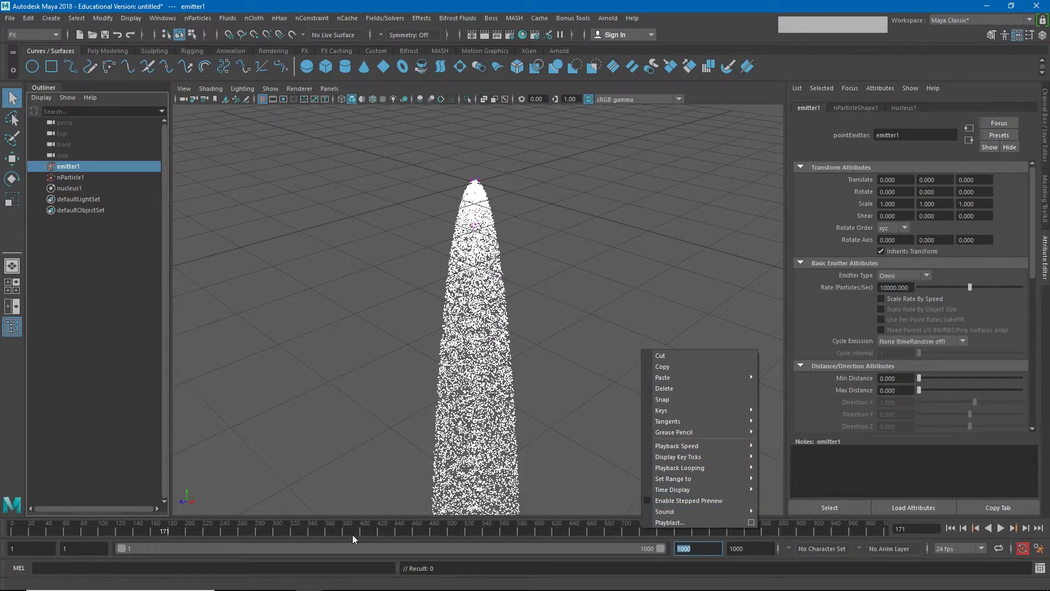
Deselect, scrub the timeline to frames 501 and 608, then replay from frame 1.
click(606, 278)
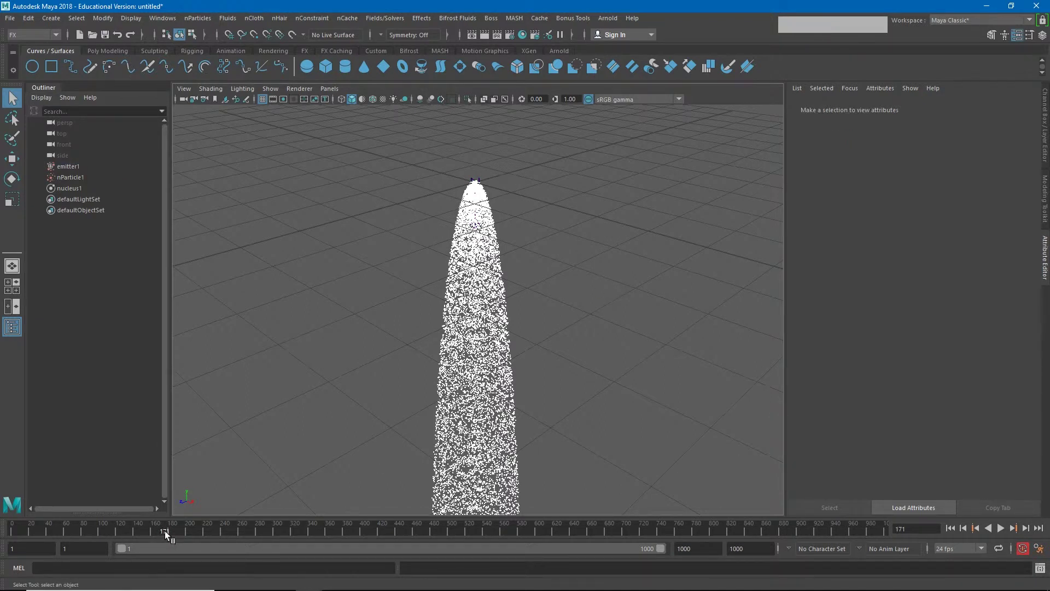
click(448, 531)
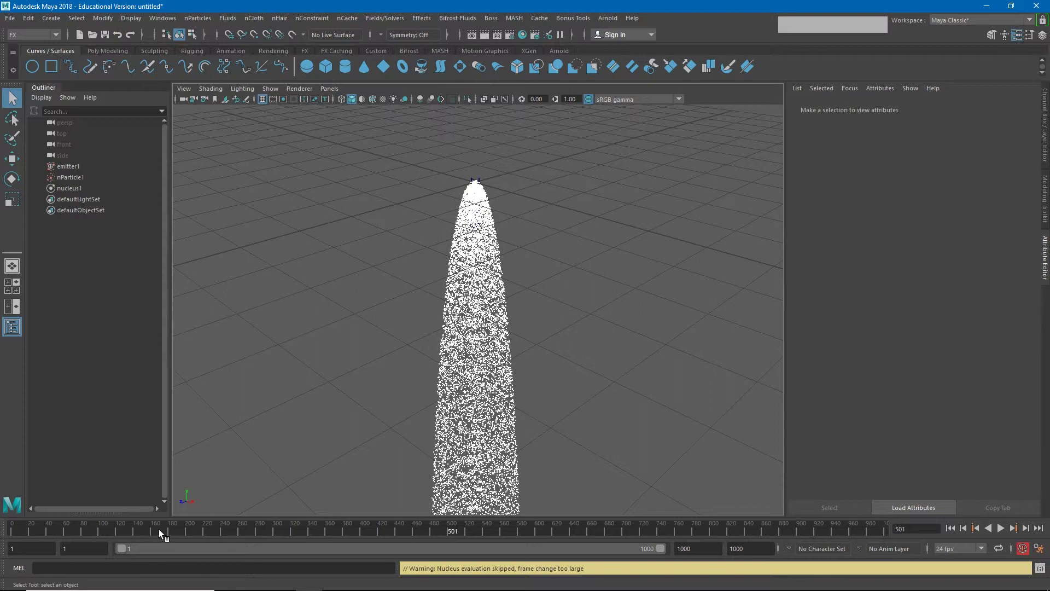
click(449, 531)
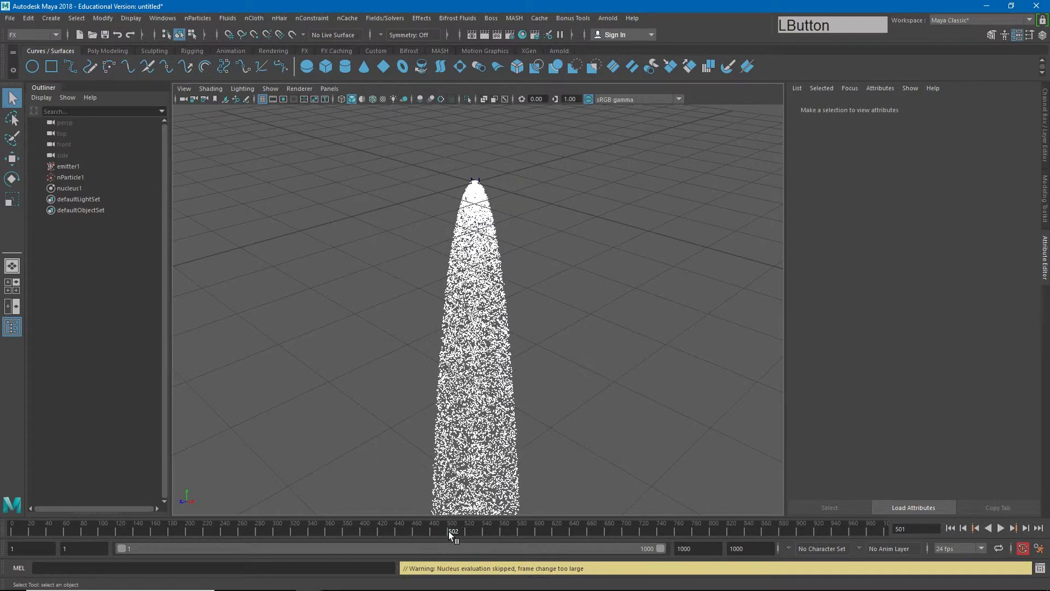
drag(448, 530, 456, 531)
click(543, 532)
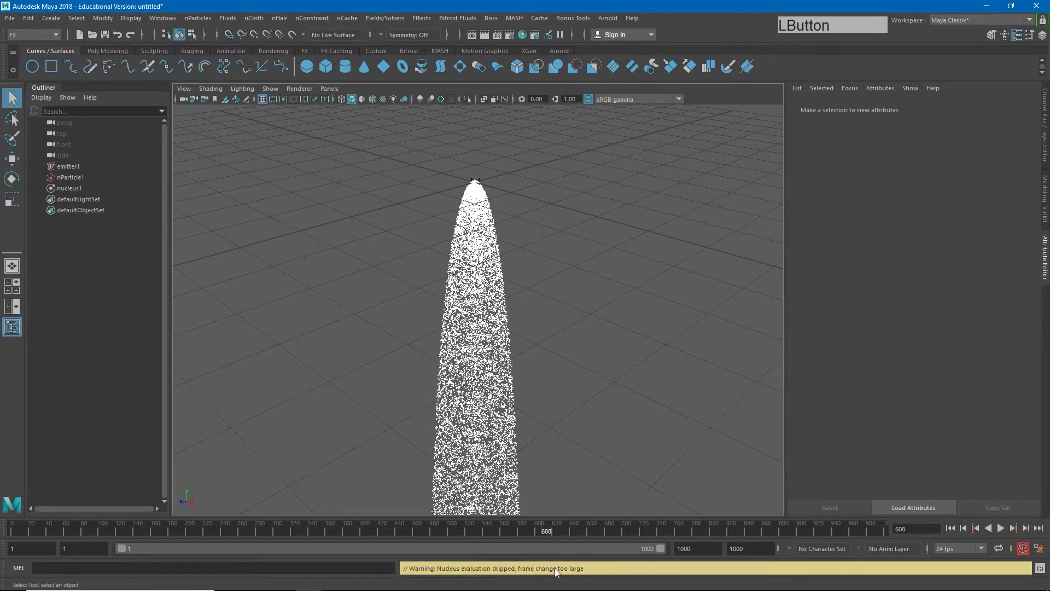
click(951, 528)
click(1001, 529)
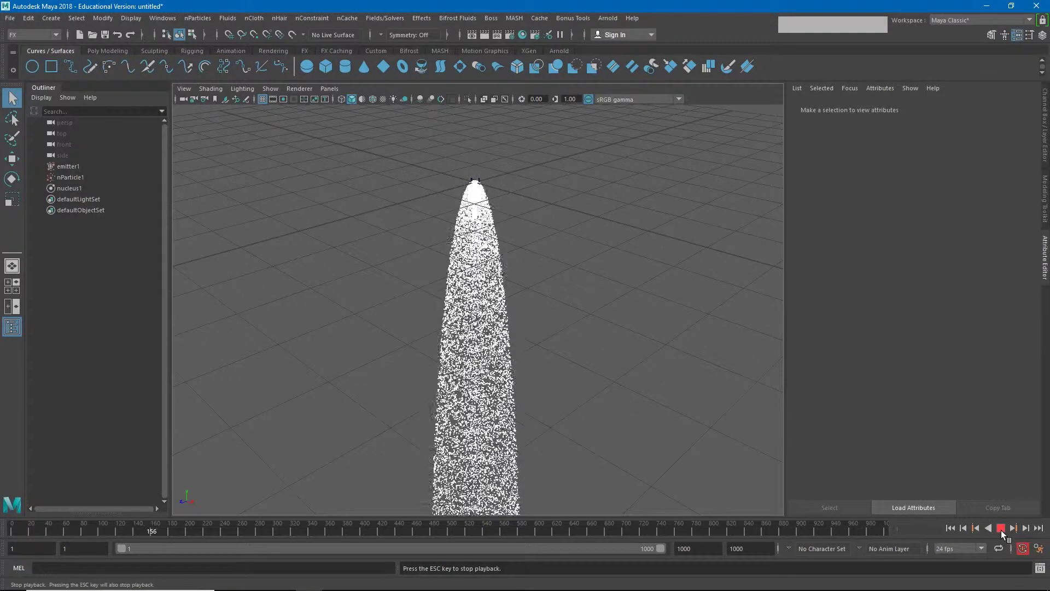
Stop playback and bring the camera in close with the long particle column centred.
click(1001, 529)
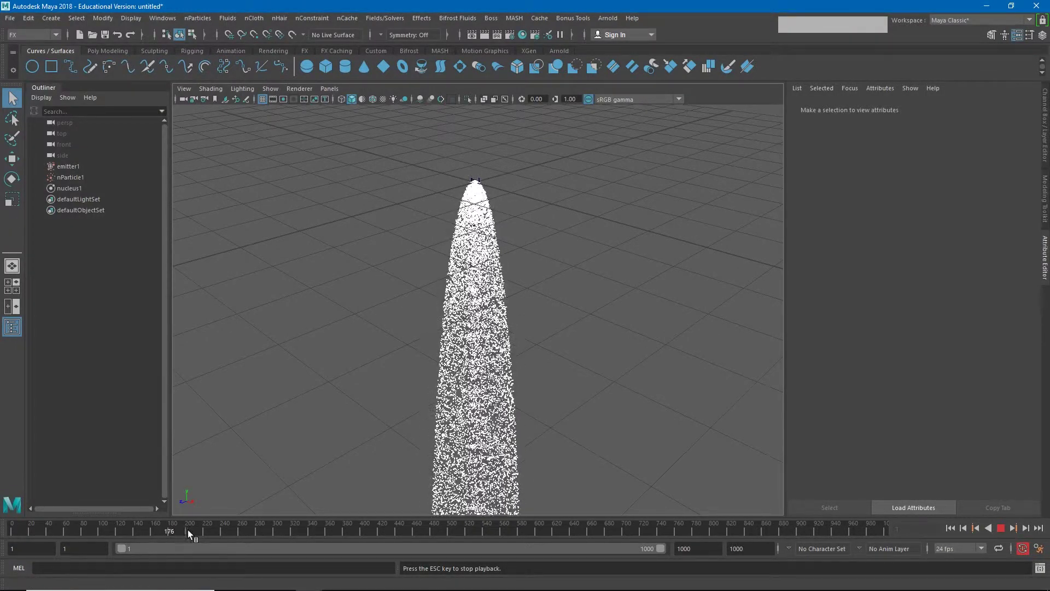
click(1002, 529)
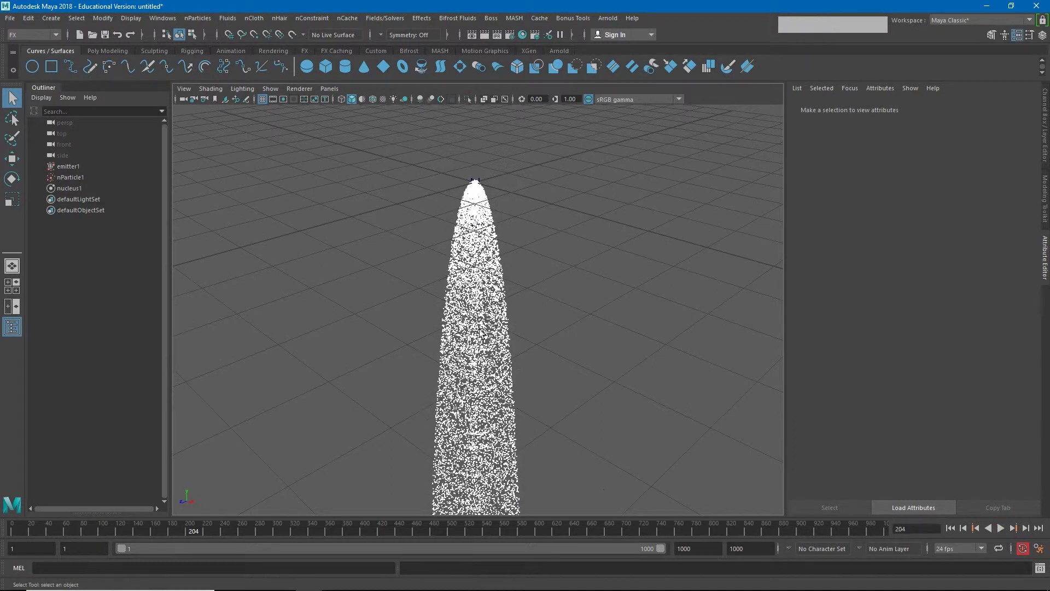
scroll(518, 389, down, 5)
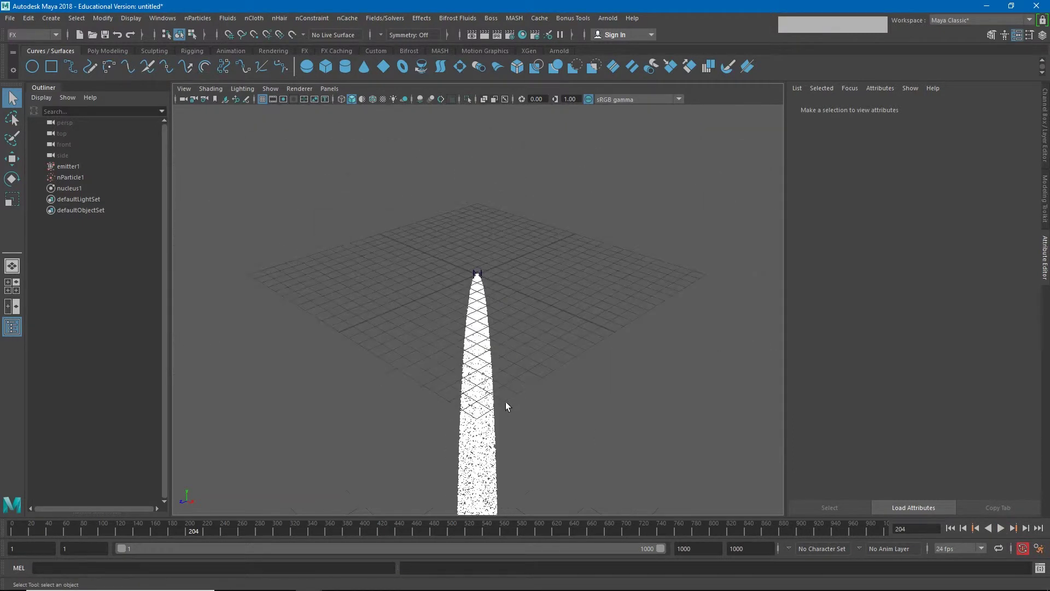
alt+middle_drag(507, 410, 504, 255)
alt+drag(504, 254, 511, 293)
alt+middle_drag(511, 293, 518, 429)
alt+right_drag(519, 429, 762, 277)
alt+middle_drag(762, 276, 469, 422)
alt+right_drag(468, 422, 627, 383)
alt+drag(626, 383, 480, 368)
alt+middle_drag(480, 368, 490, 339)
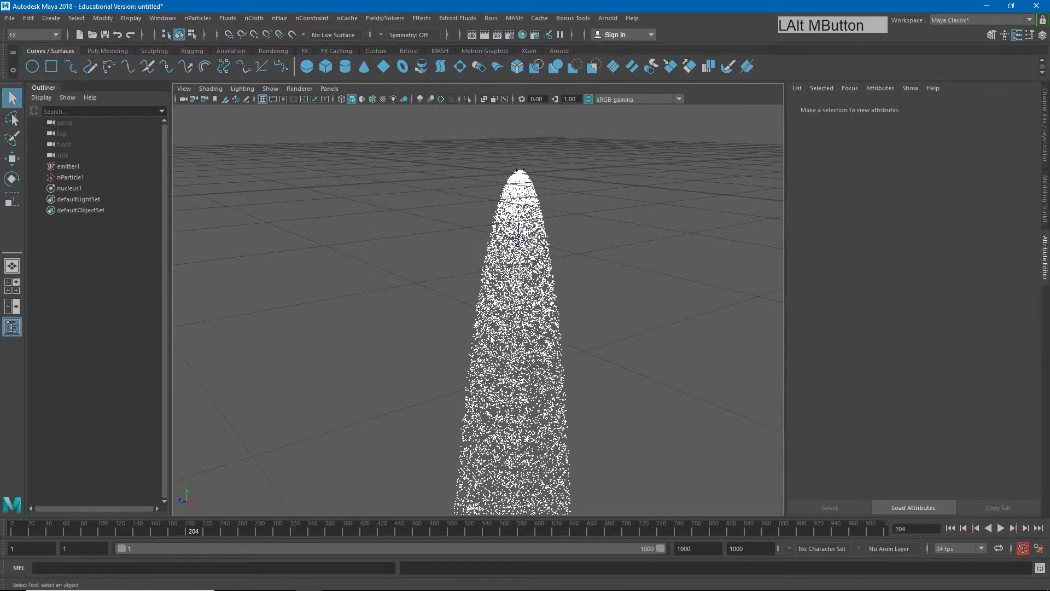
Set nParticle1's Lifespan Mode to Constant with a lifespan of 1.
click(66, 167)
click(198, 183)
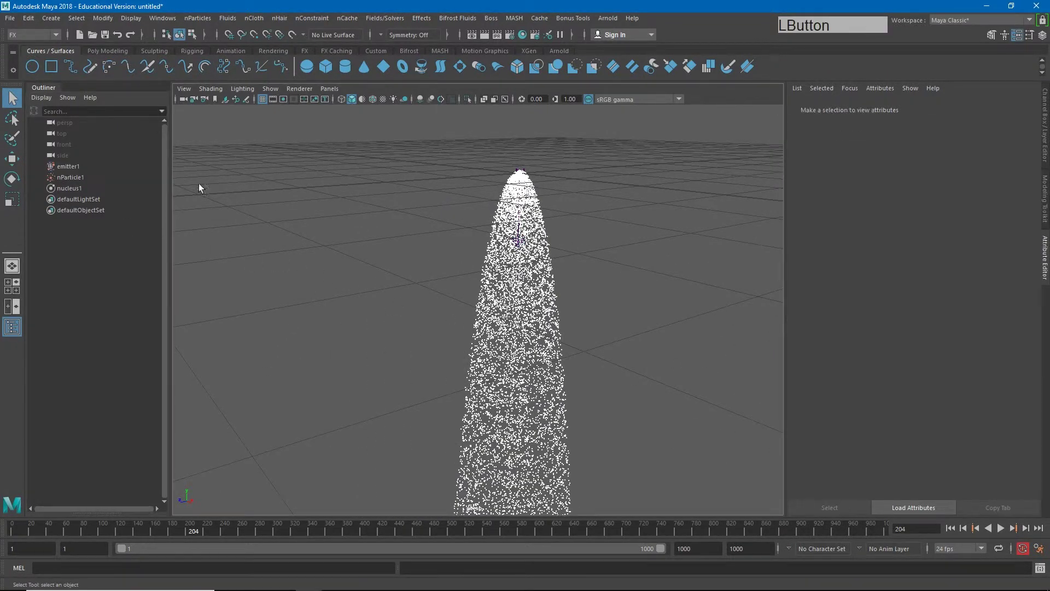
click(65, 178)
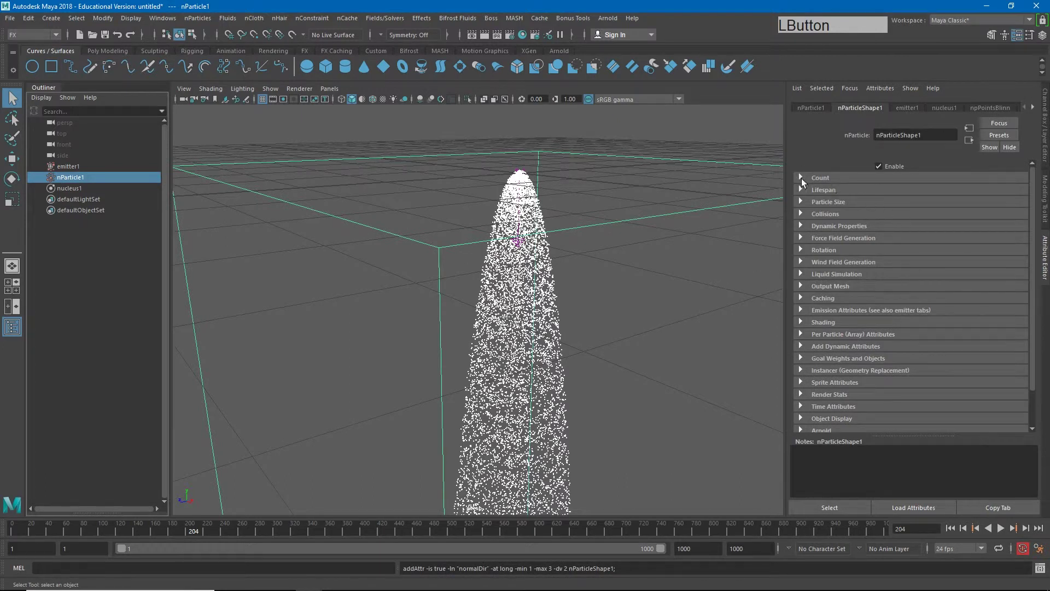
click(813, 190)
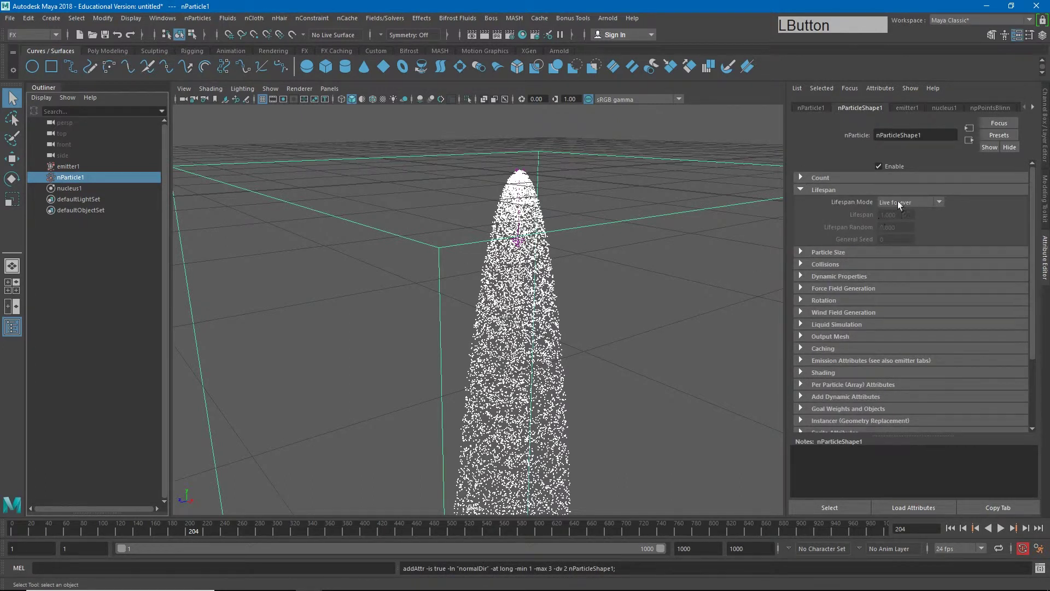
click(939, 202)
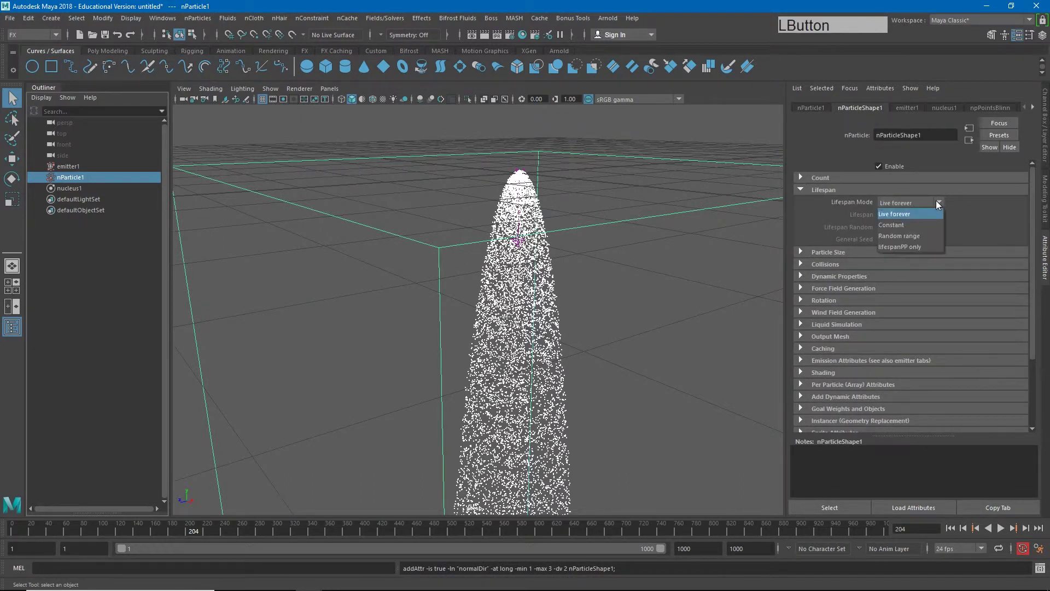
click(897, 224)
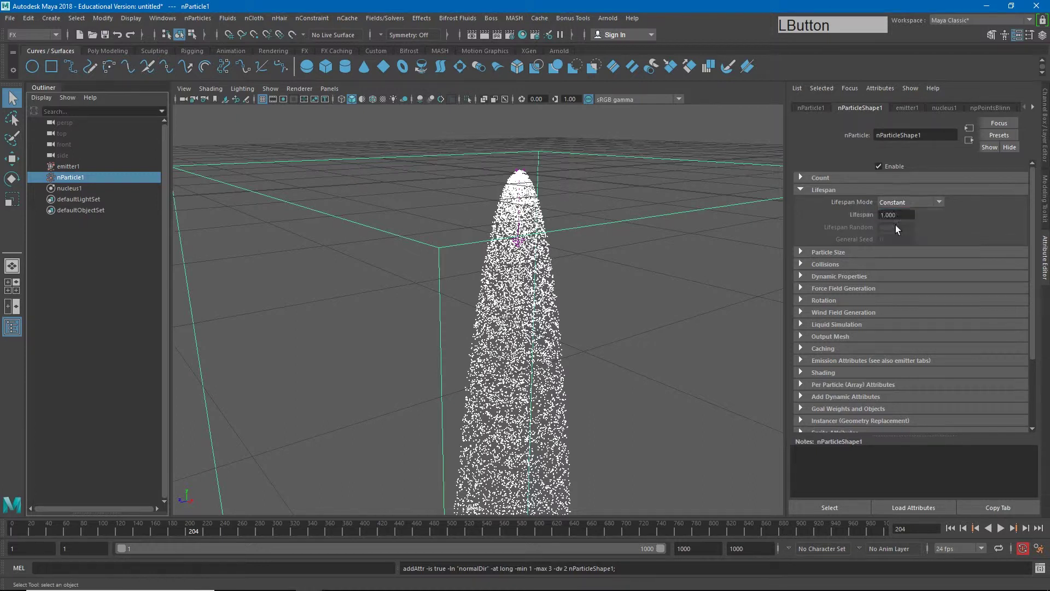
drag(903, 217, 827, 214)
Reframe the view on the particles and replay the simulation from frame 1.
alt+middle_drag(633, 368, 701, 310)
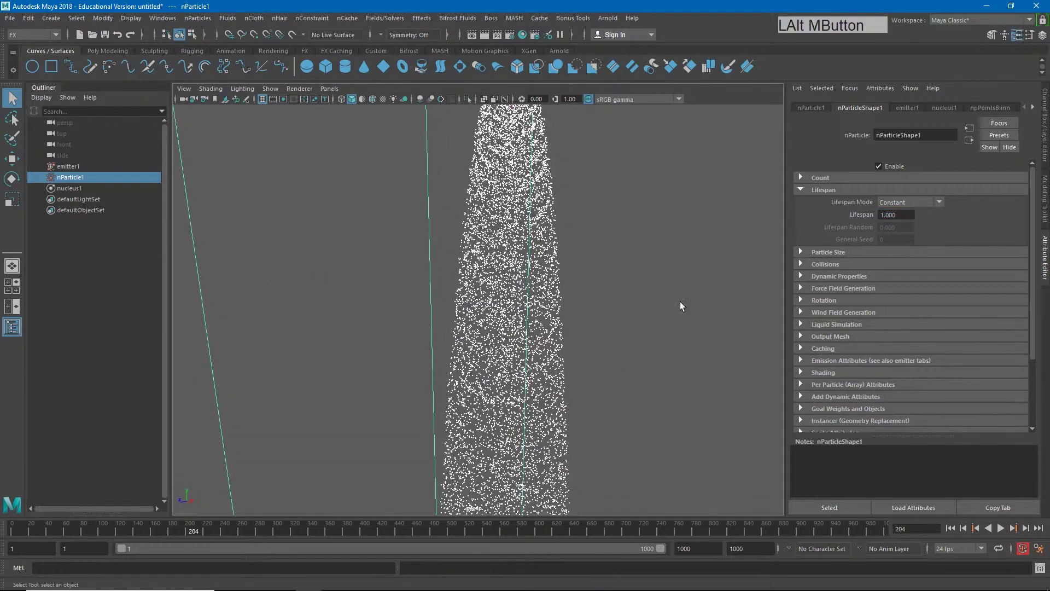
alt+right_drag(701, 309, 551, 277)
alt+drag(550, 276, 553, 293)
alt+right_drag(553, 293, 556, 307)
alt+middle_drag(556, 307, 598, 327)
alt+drag(598, 328, 580, 322)
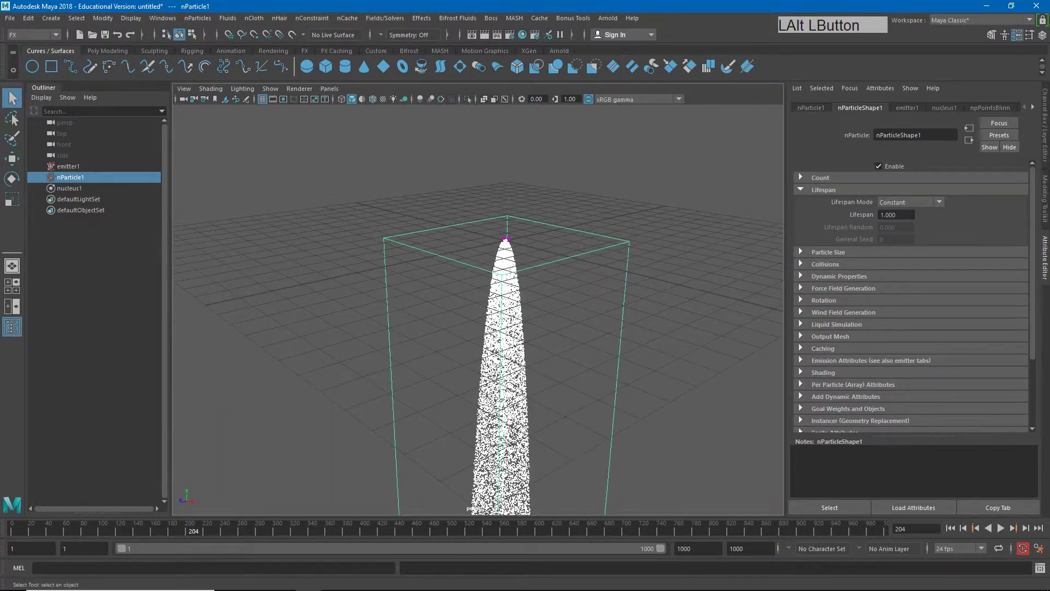
click(950, 528)
click(1001, 528)
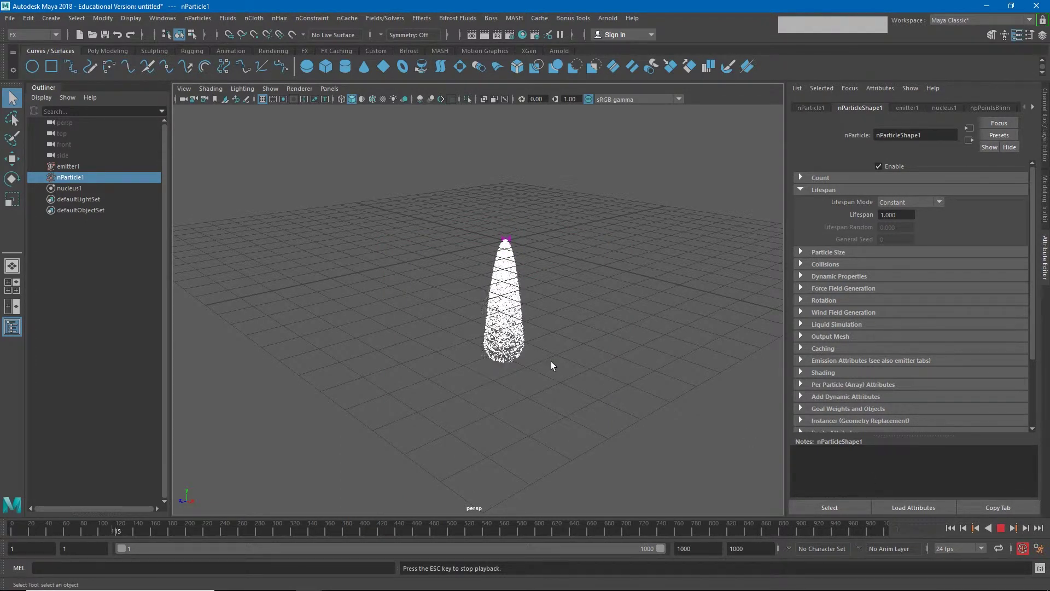
Switch Lifespan Mode to Random range and test a Lifespan Random of 0.5.
click(923, 202)
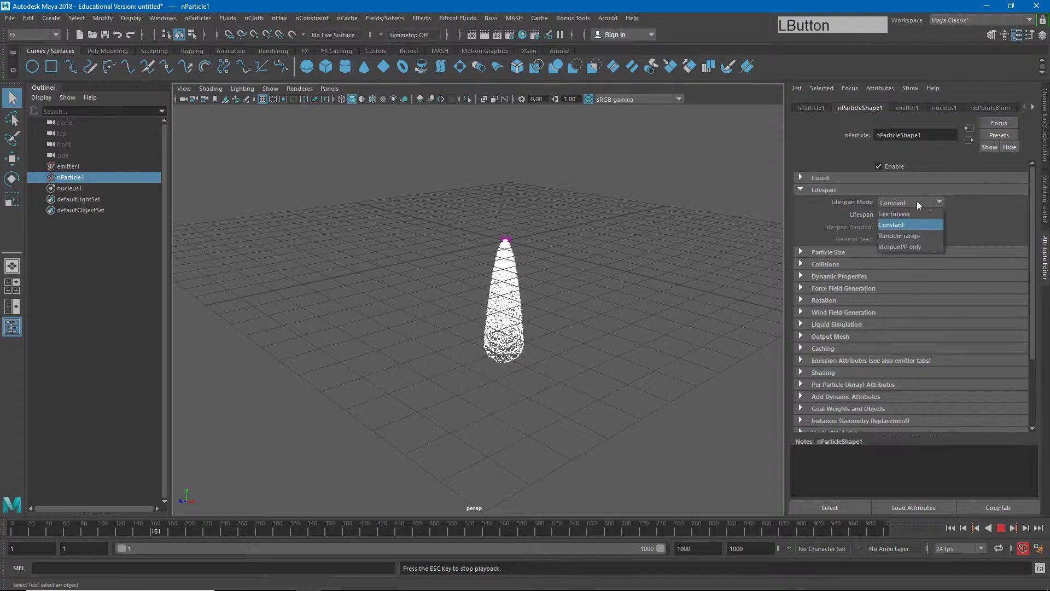
click(898, 236)
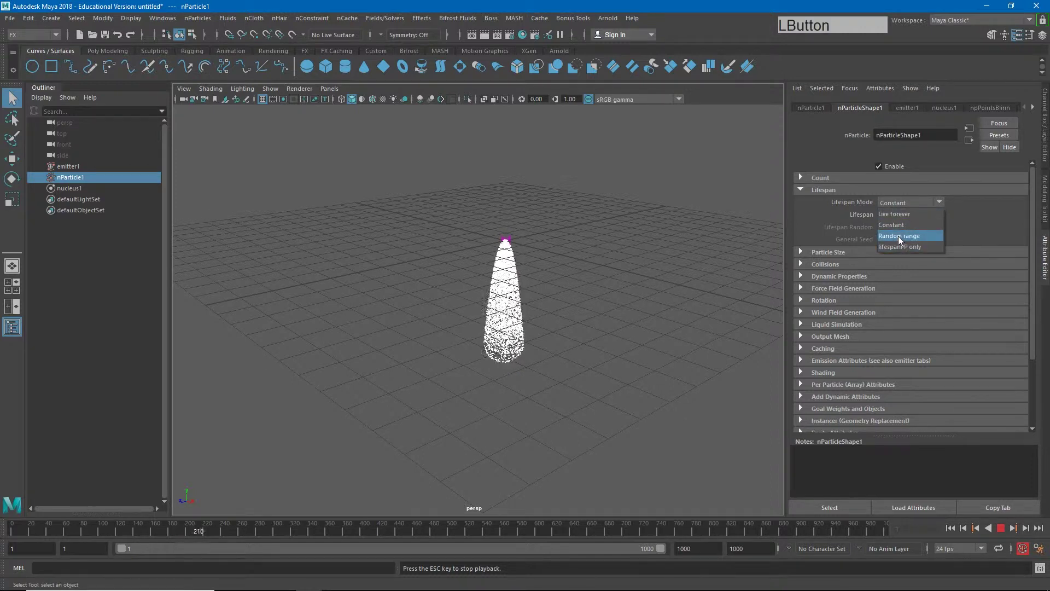
click(1001, 528)
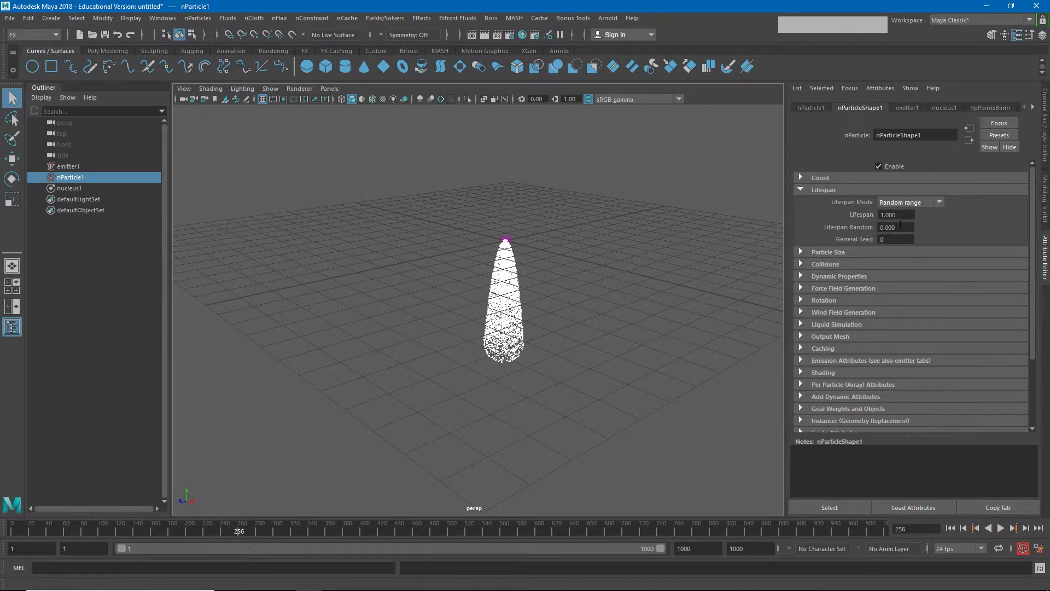
click(902, 225)
text(.5)
key(KP_Enter)
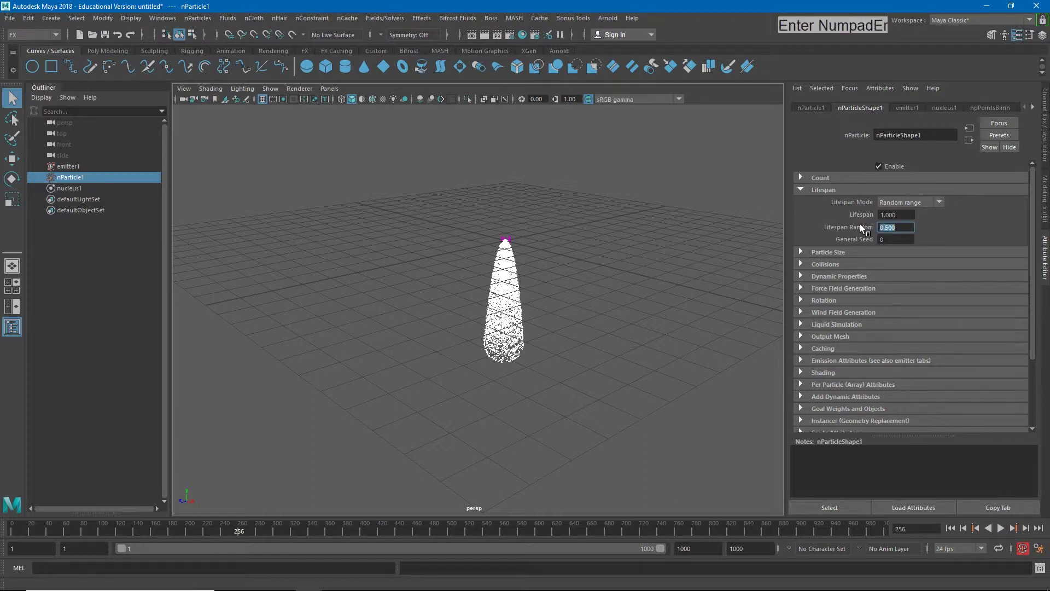
click(950, 528)
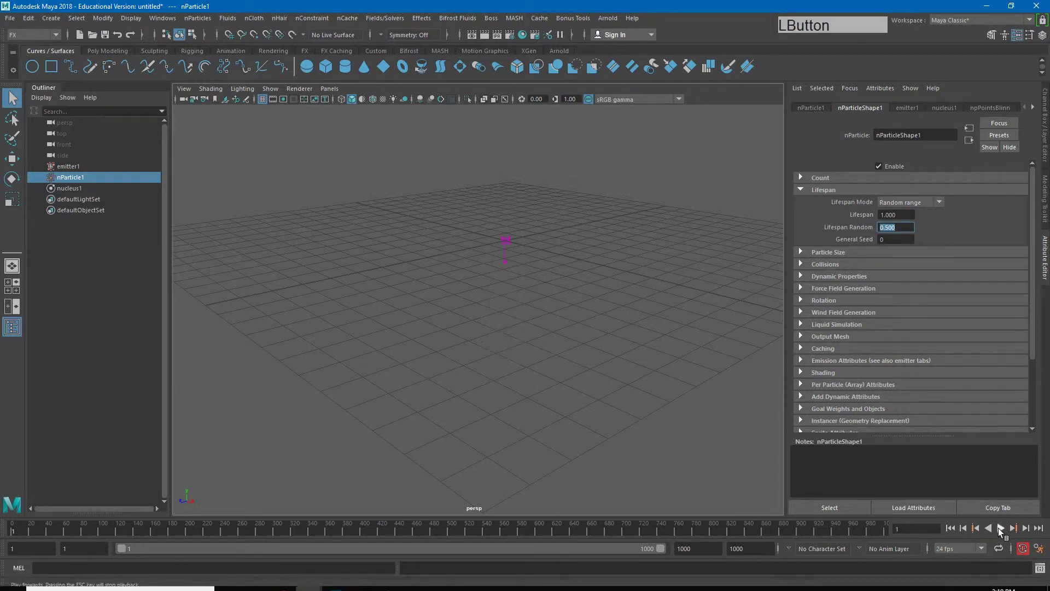
click(1002, 528)
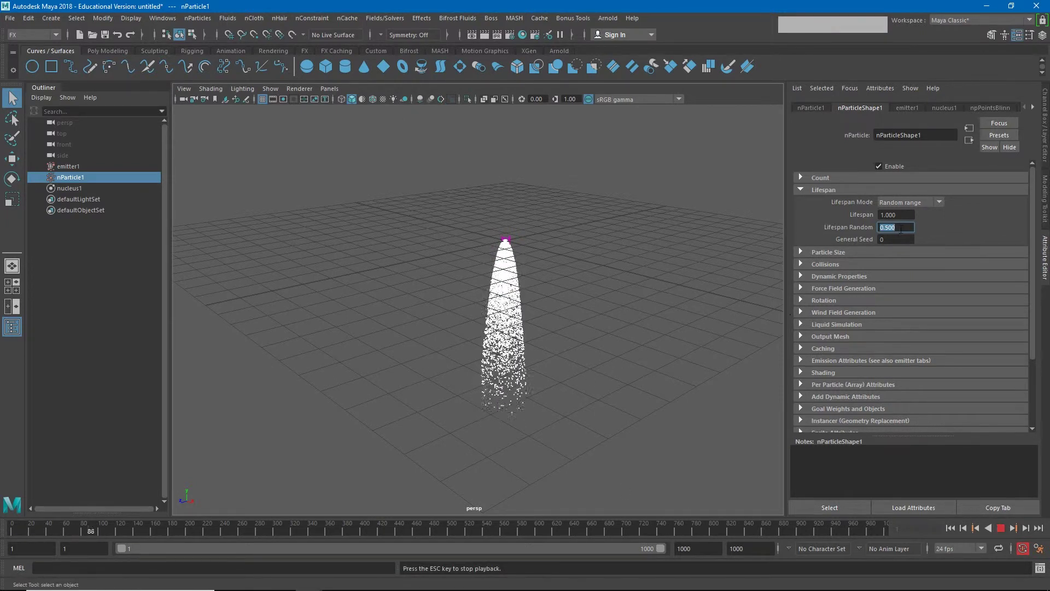
Raise Lifespan Random to 2.000 and preview the longer, ragged particle column.
drag(901, 228, 857, 229)
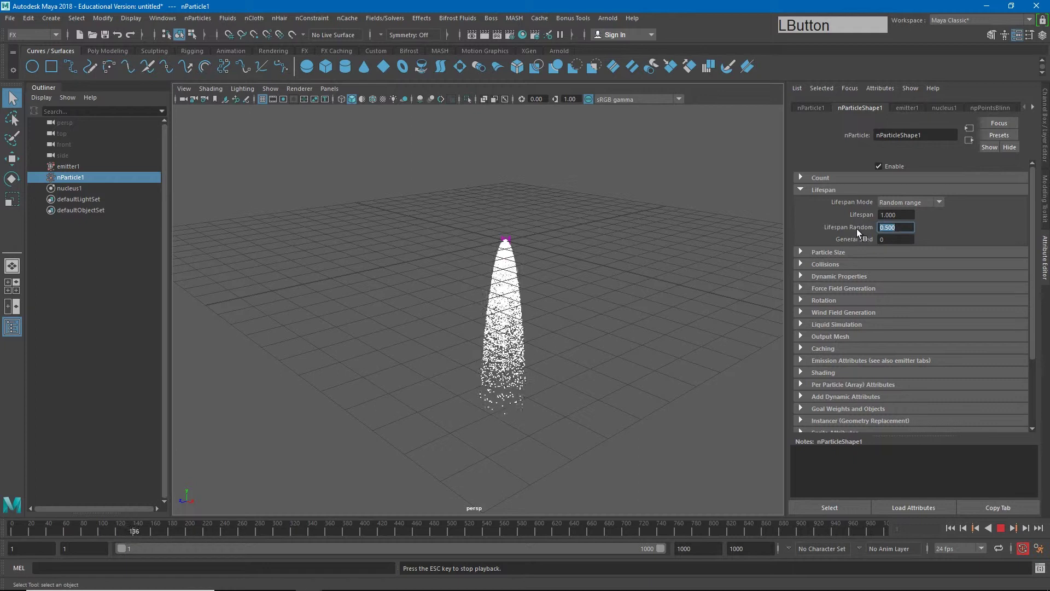
text(2)
key(Return)
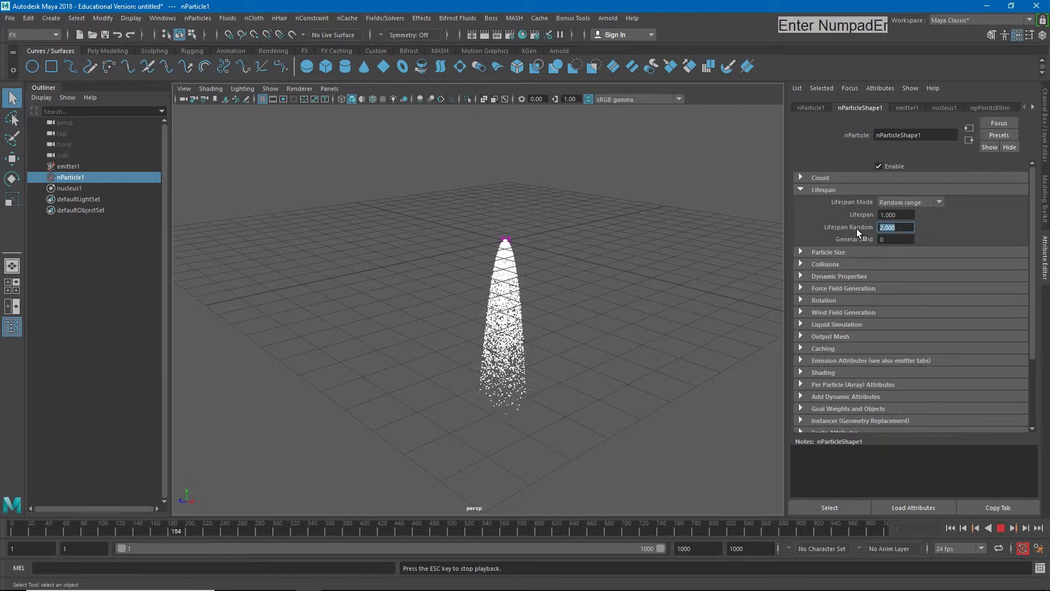
alt+drag(596, 278, 617, 311)
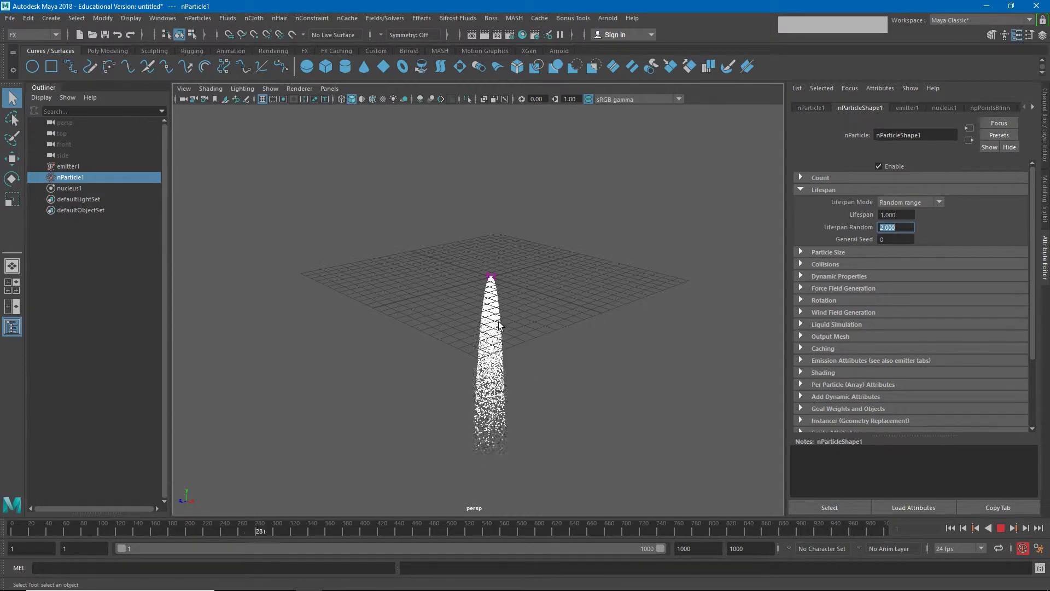
scroll(522, 333, up, 10)
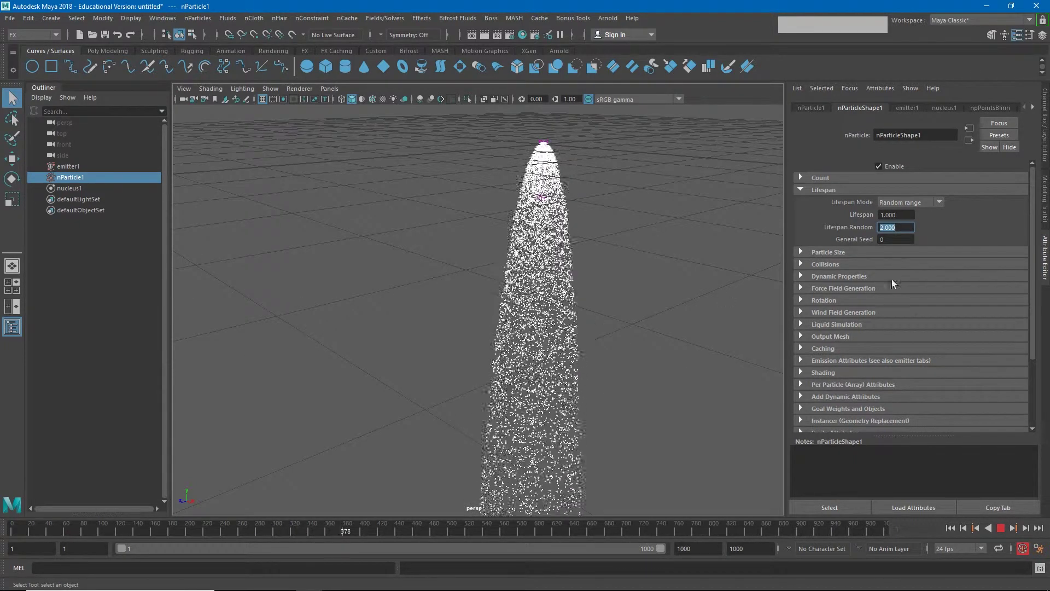
click(1001, 528)
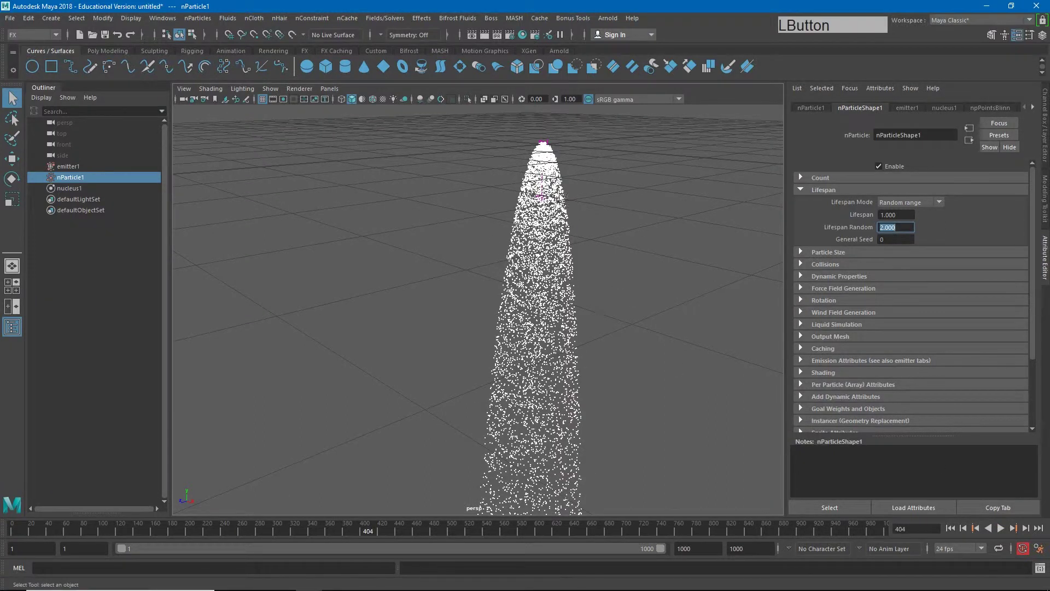
alt+middle_drag(602, 275, 542, 288)
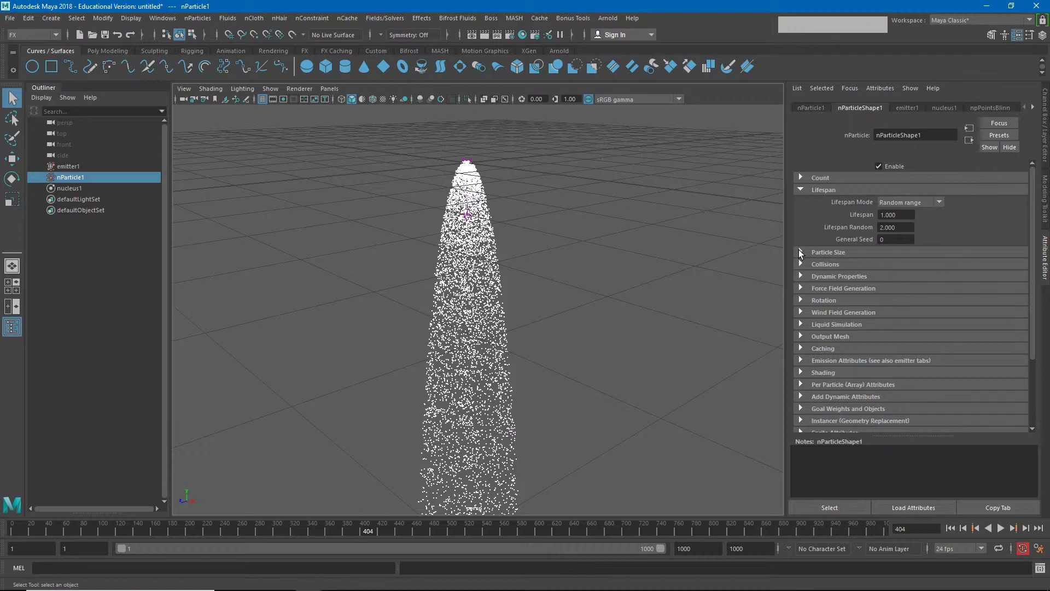
Under Shading, preview the particles as MultiStreak and then as Blobby Surface.
click(801, 374)
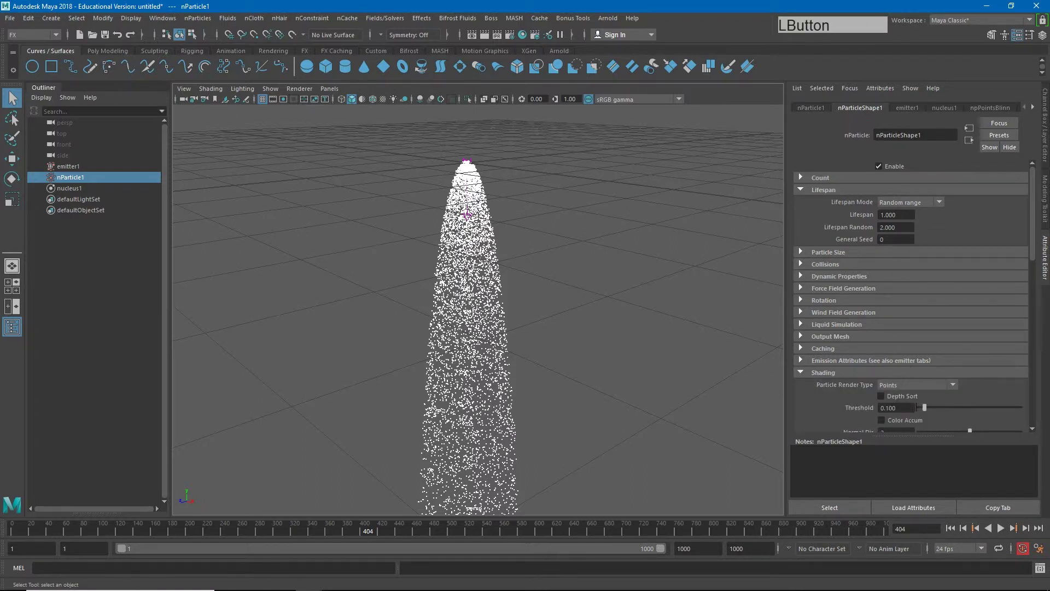
click(938, 386)
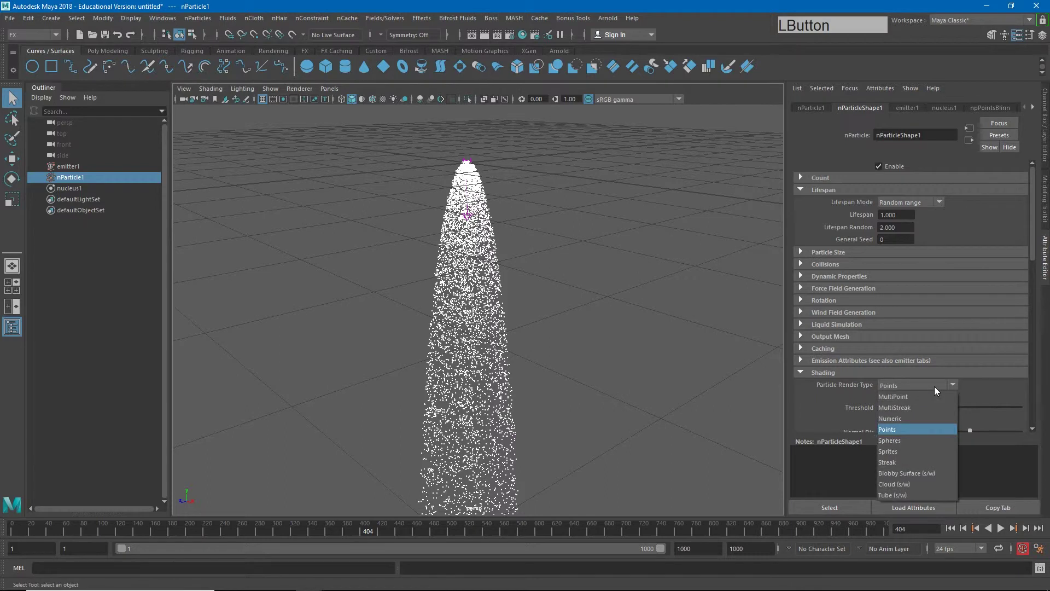
click(897, 408)
click(1001, 528)
click(1001, 529)
click(926, 385)
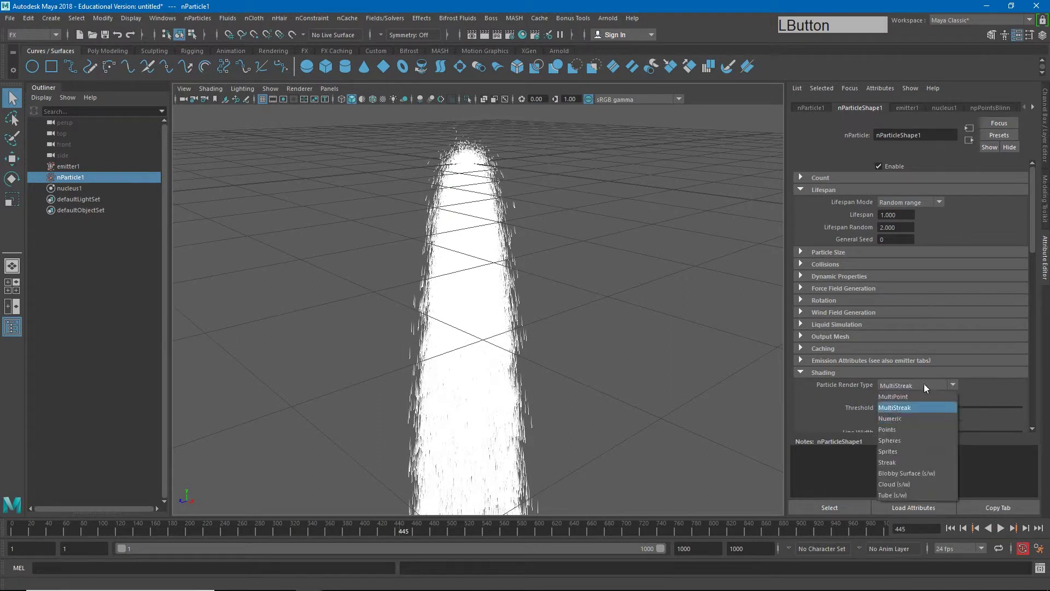
click(928, 475)
click(1001, 529)
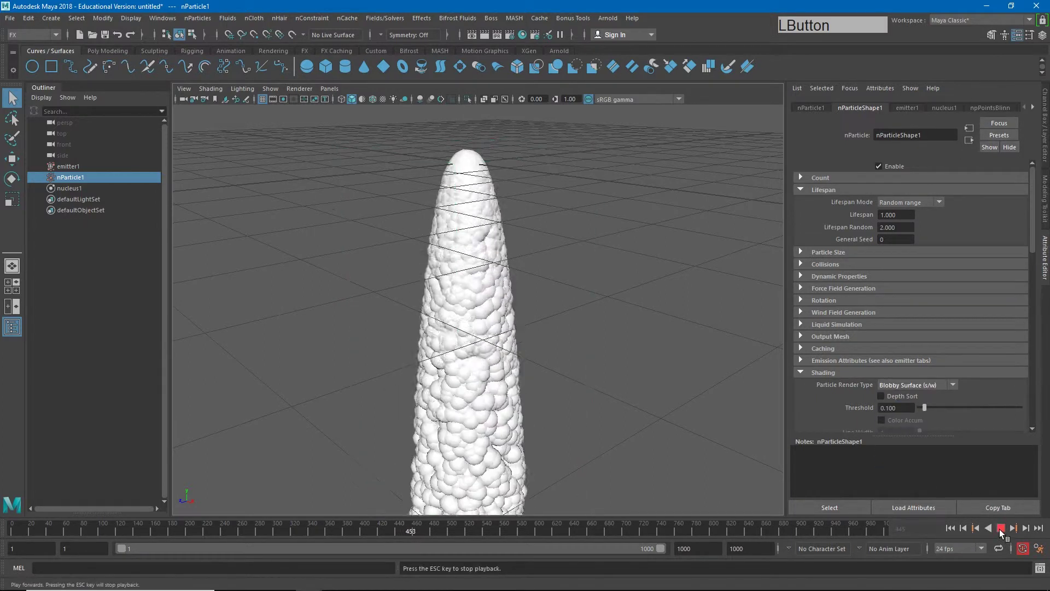
click(1001, 529)
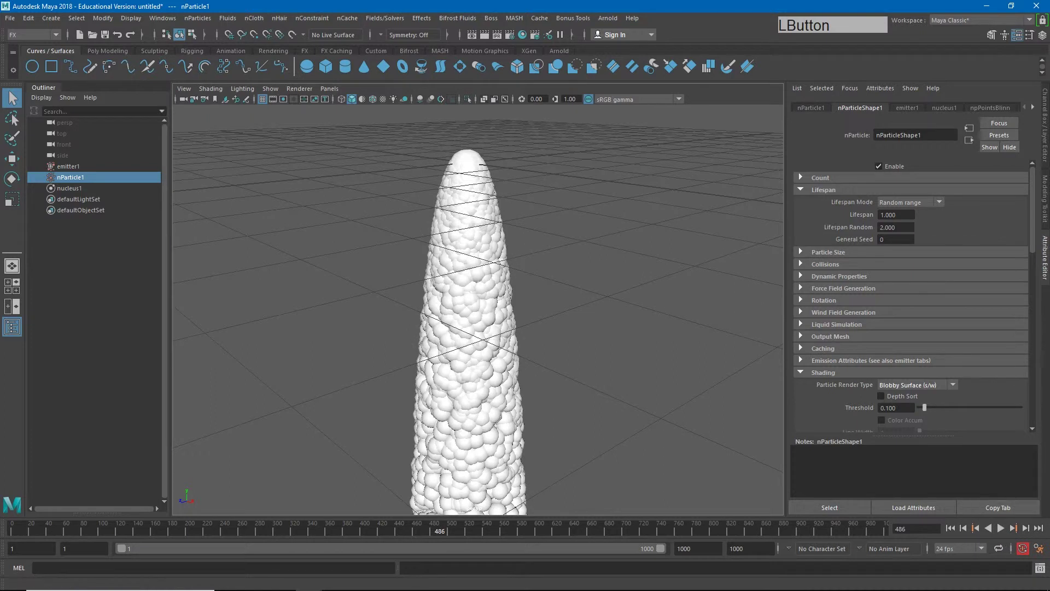
Preview the Cloud render type, then set Particle Render Type to Spheres.
click(950, 386)
click(903, 486)
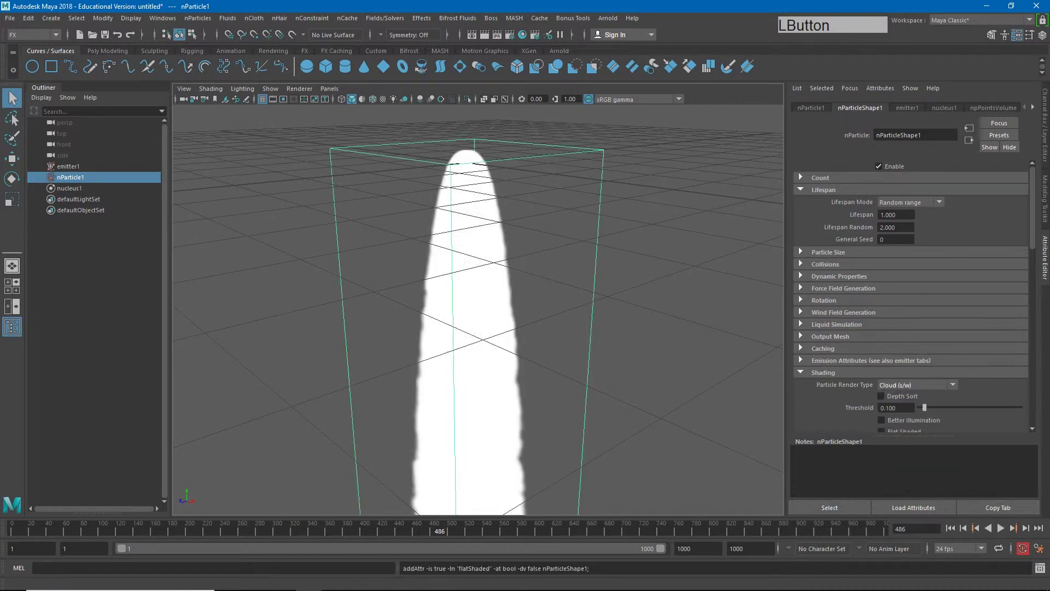
click(1001, 529)
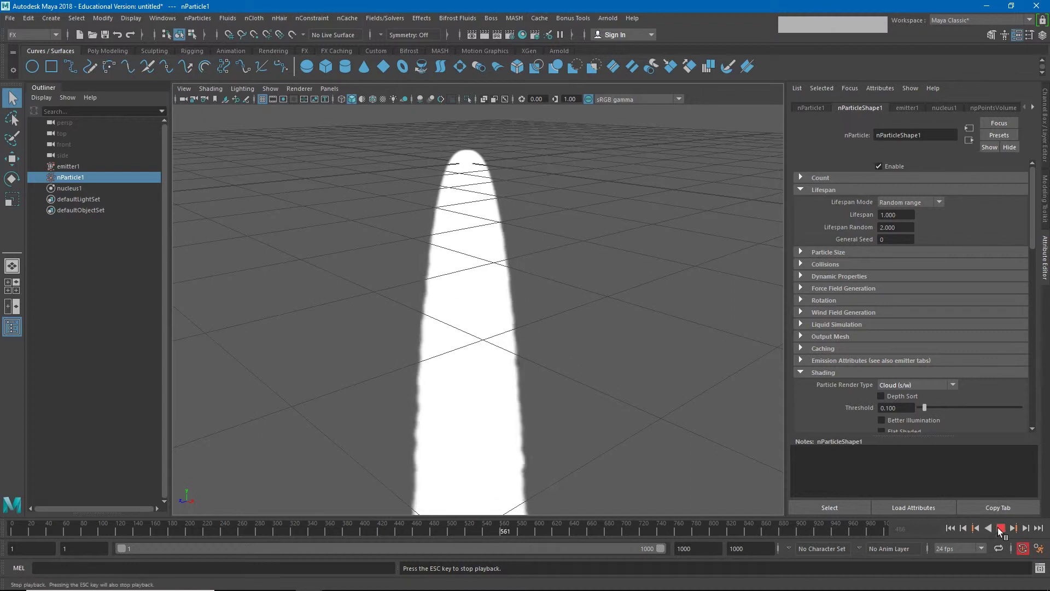
alt+middle_drag(574, 418, 513, 382)
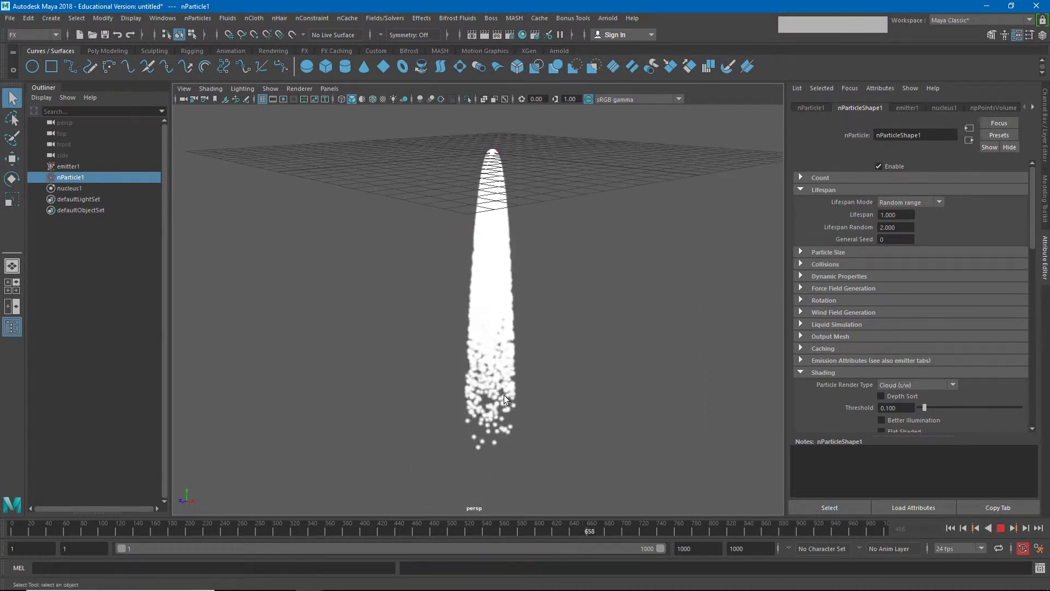
click(1001, 528)
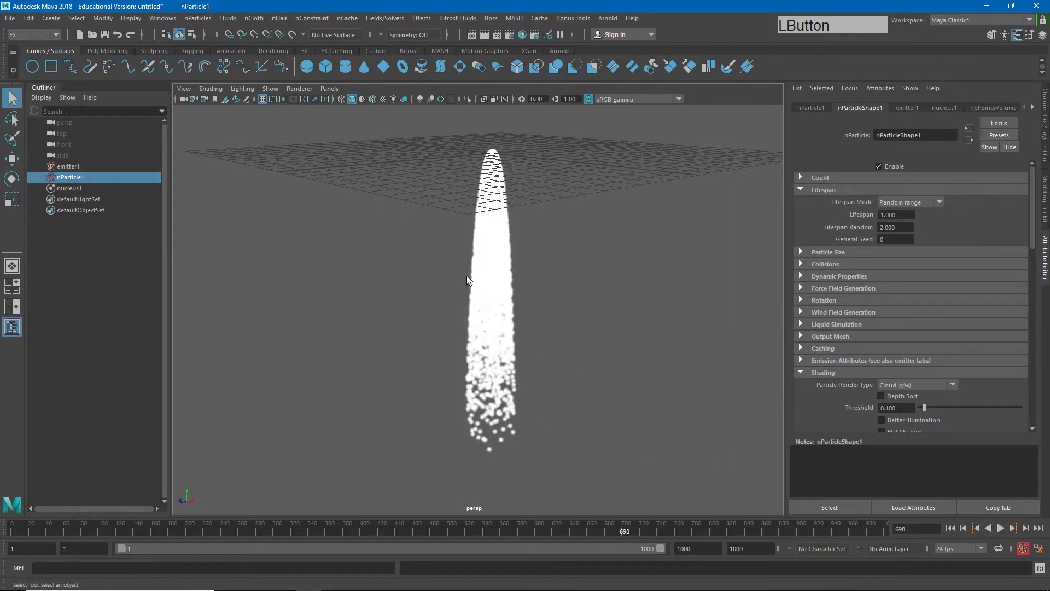
alt+middle_drag(469, 280, 574, 296)
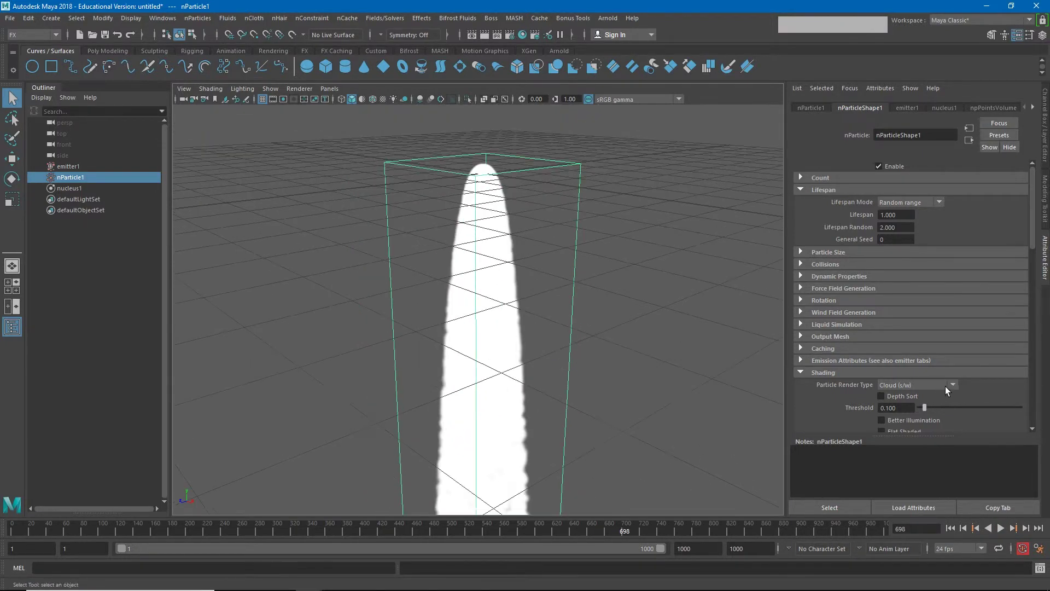
click(953, 385)
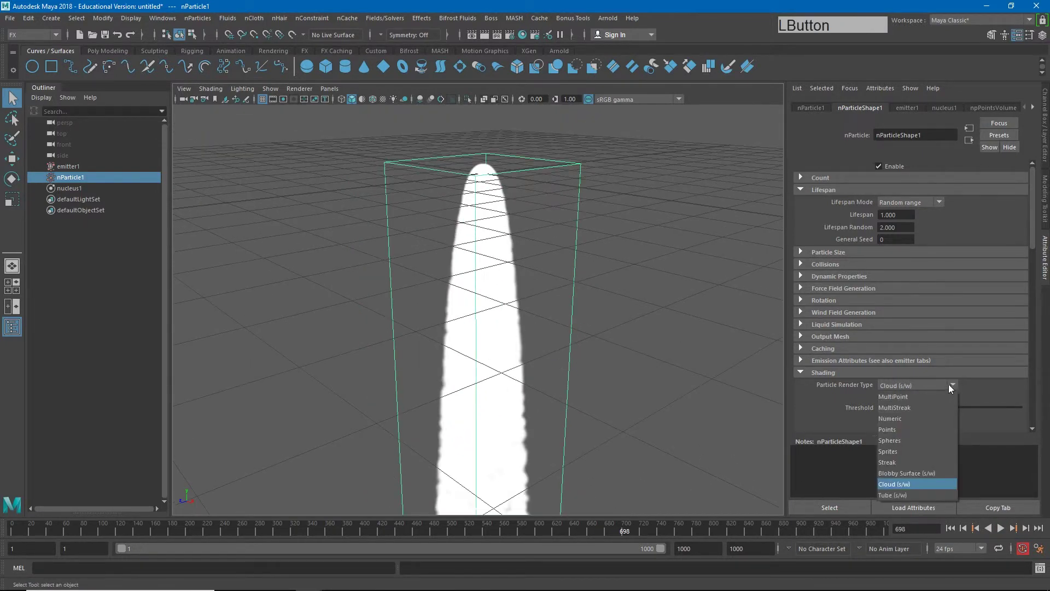
click(893, 437)
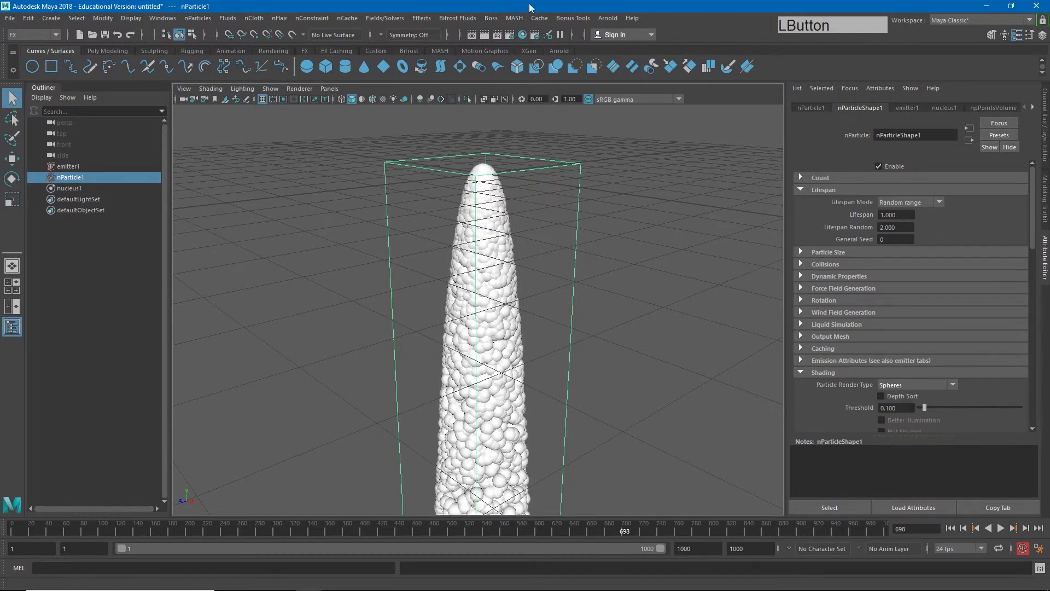
Add an Arnold Skydome Light (aiSkyDomeLight1) to the scene.
click(615, 21)
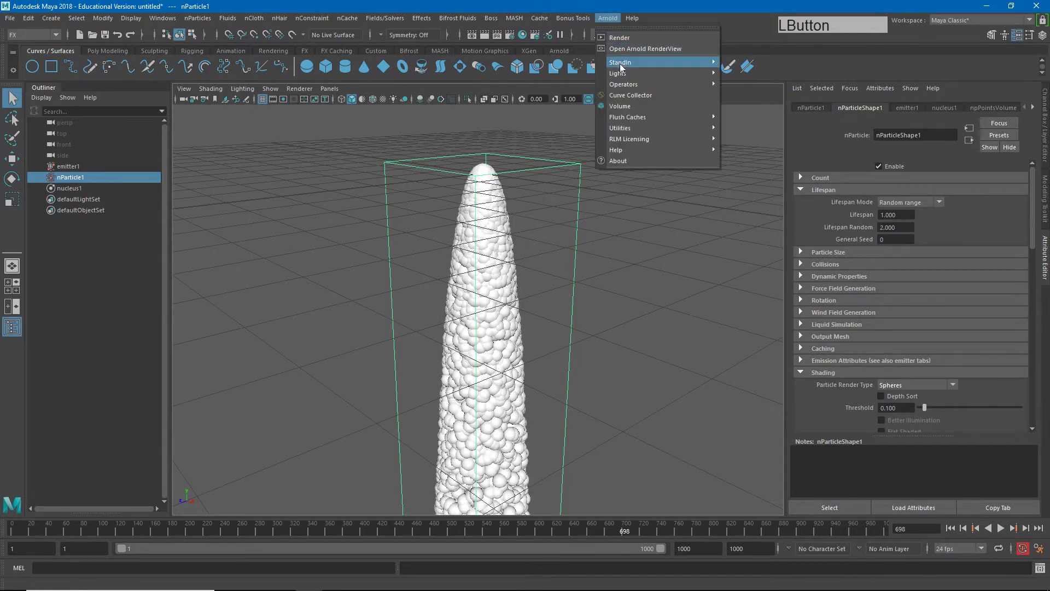
mouse_move(624, 73)
click(782, 94)
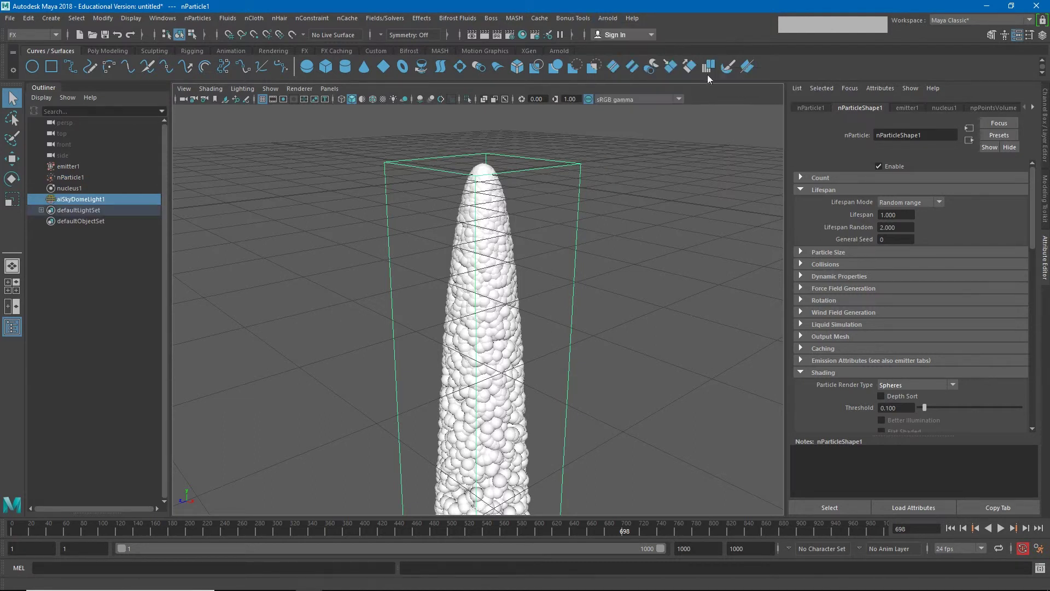
Render the sphere particle column in Arnold RenderView, then close the window.
click(608, 19)
click(632, 50)
click(1013, 33)
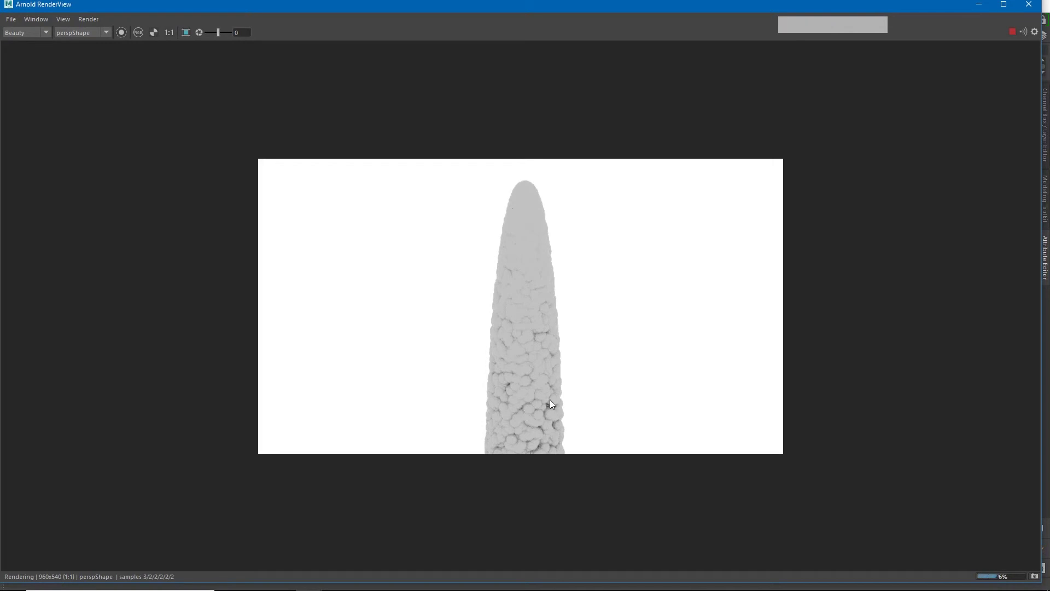
click(1026, 6)
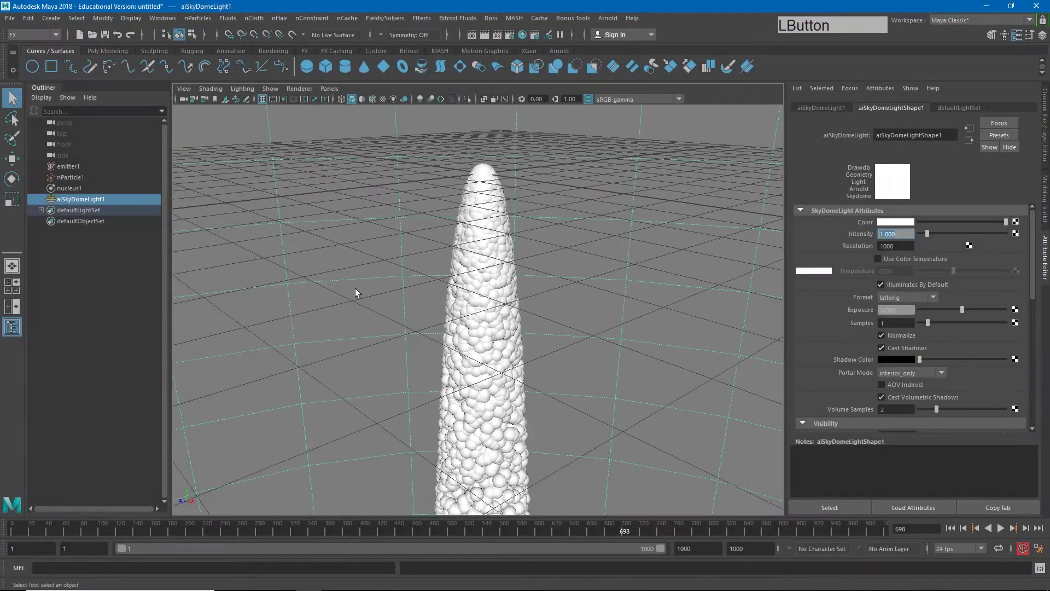